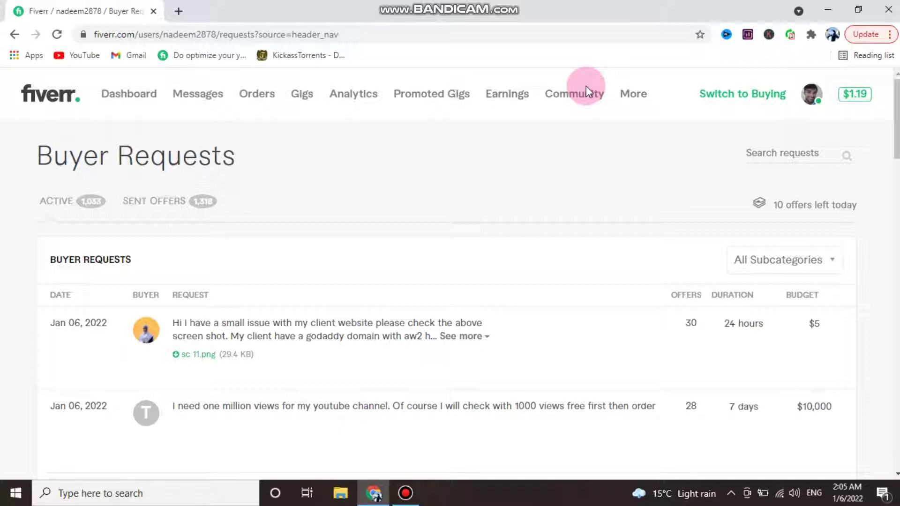
# - Reload the Fiverr Buyer Requests page and open a new blank browser tab
pyautogui.click(587, 86)
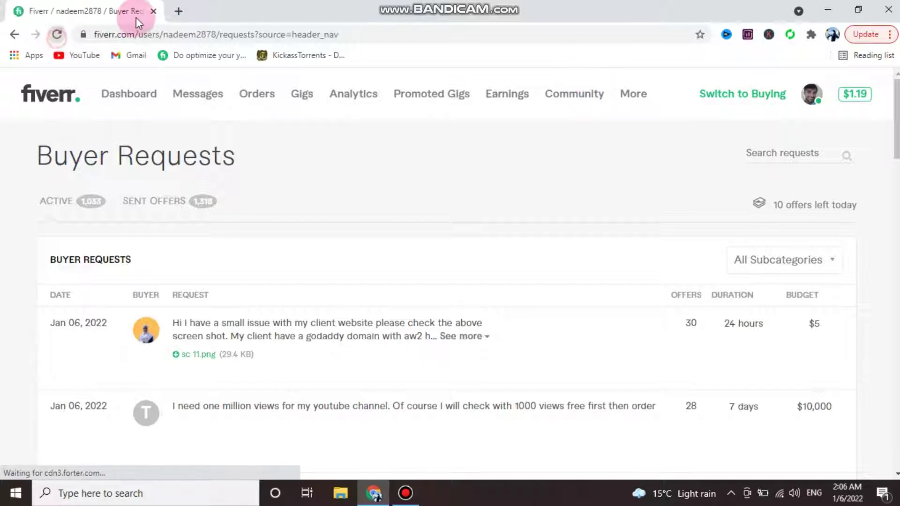
pyautogui.click(179, 10)
# - Search Google for 'google adsense' and open the Google AdSense site
pyautogui.click(177, 27)
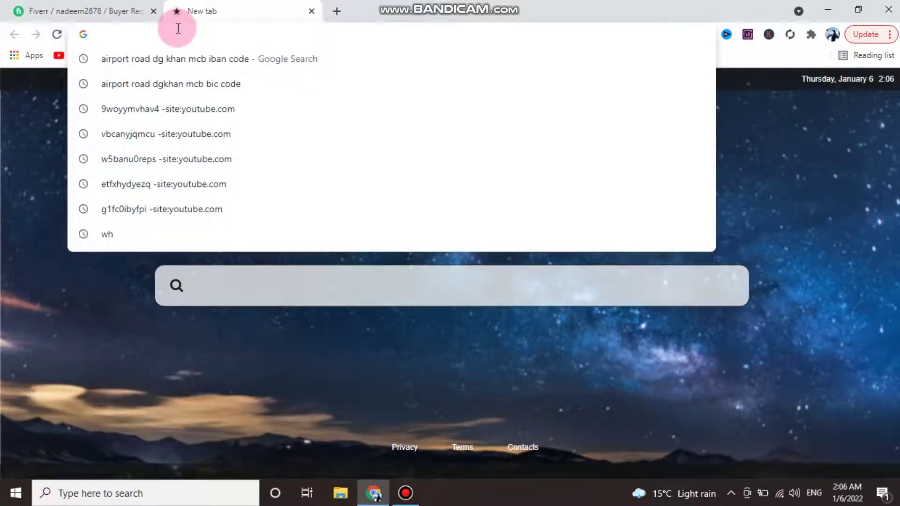
pyautogui.write('g')
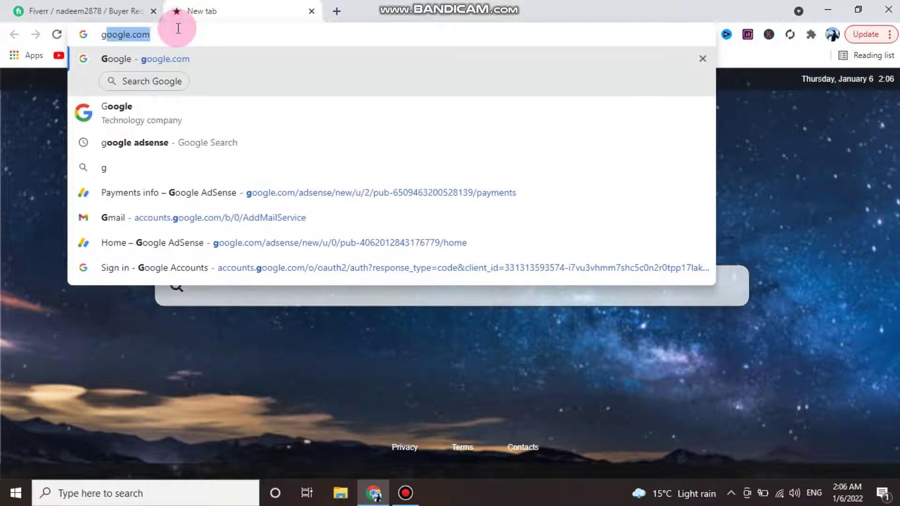
pyautogui.click(178, 142)
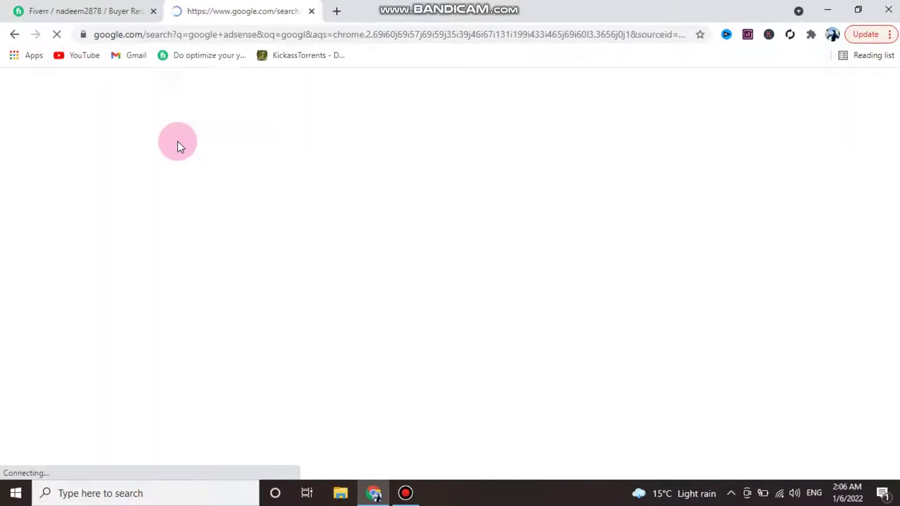
pyautogui.click(200, 229)
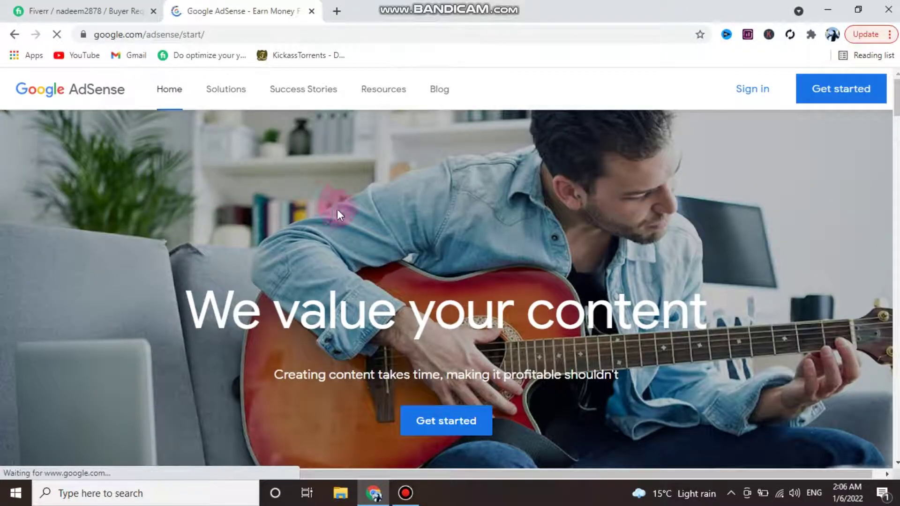
# - Sign in to AdSense and switch to a different Google account
pyautogui.click(682, 115)
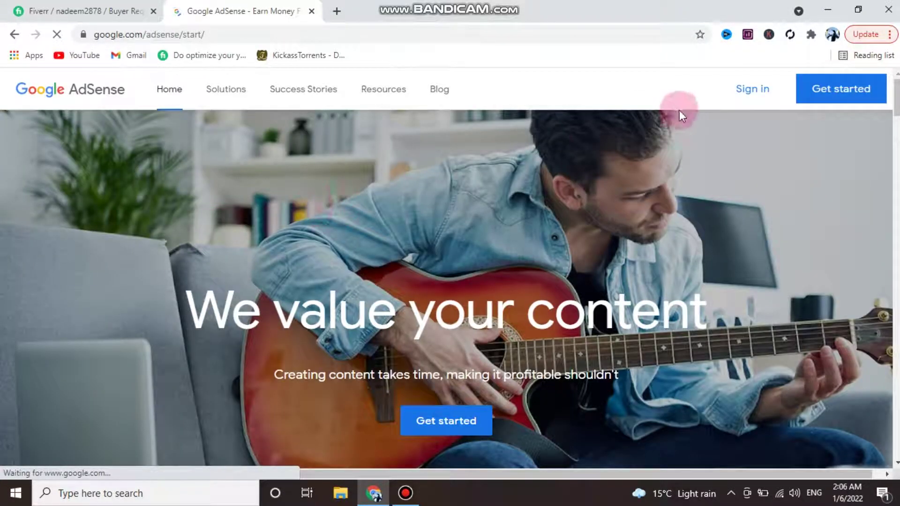
pyautogui.click(747, 99)
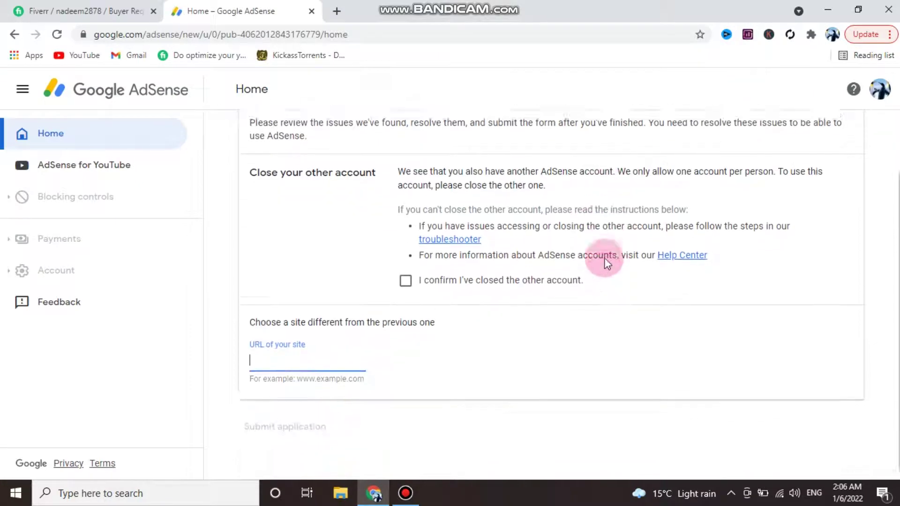
pyautogui.click(881, 88)
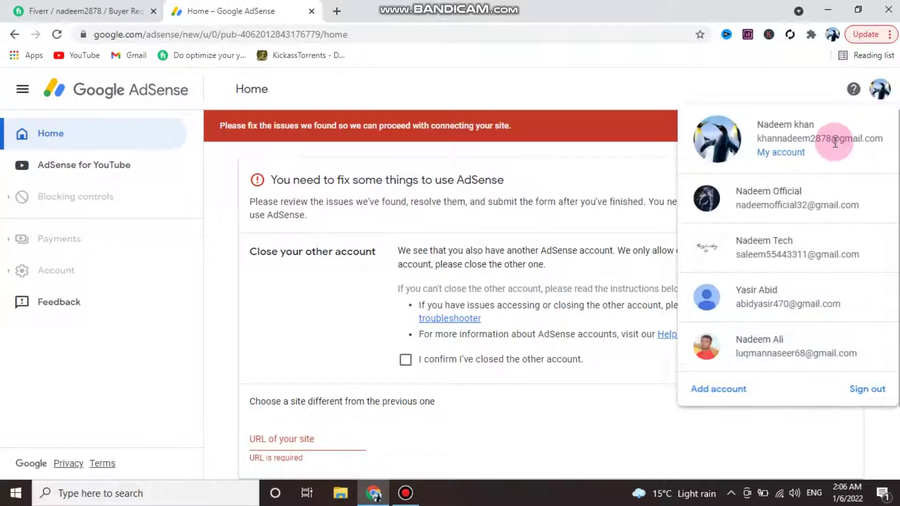
pyautogui.click(762, 248)
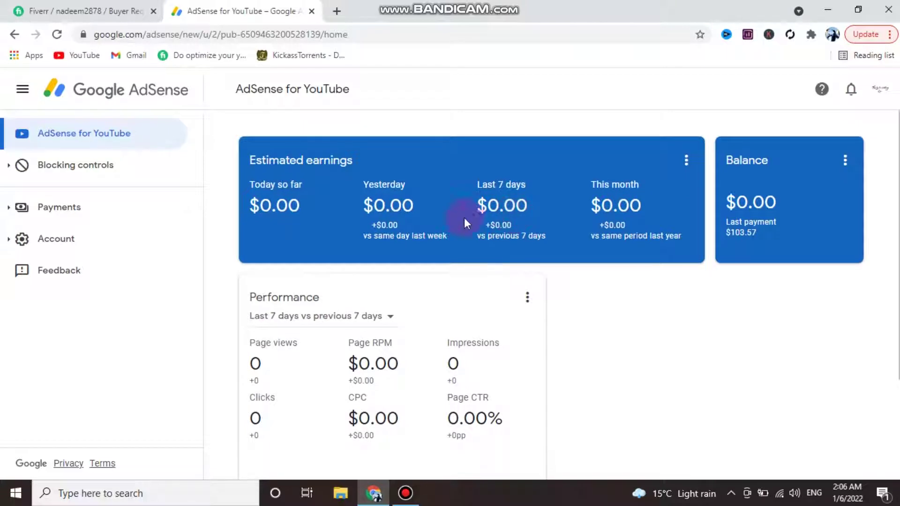
# - From Payments > Payments info, review How you get paid and open Manage payment methods
pyautogui.click(119, 218)
pyautogui.click(45, 214)
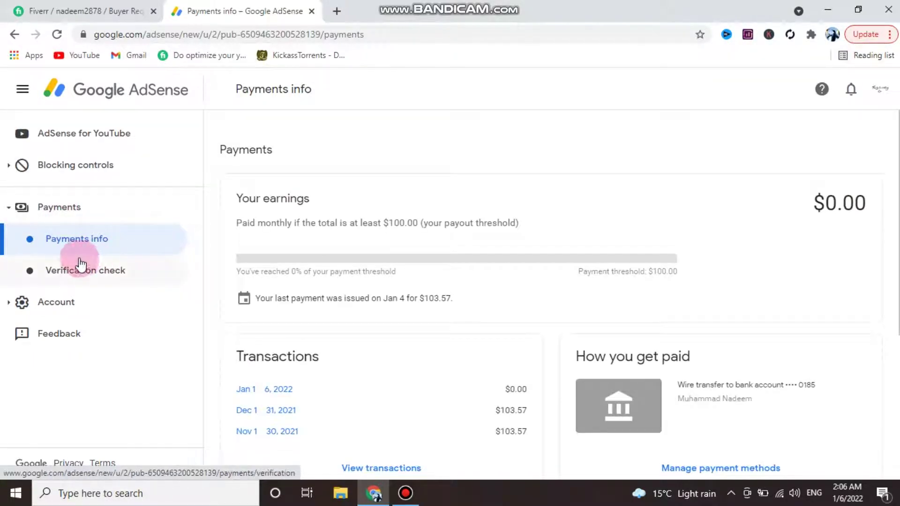
pyautogui.scroll(-2, 815, 267)
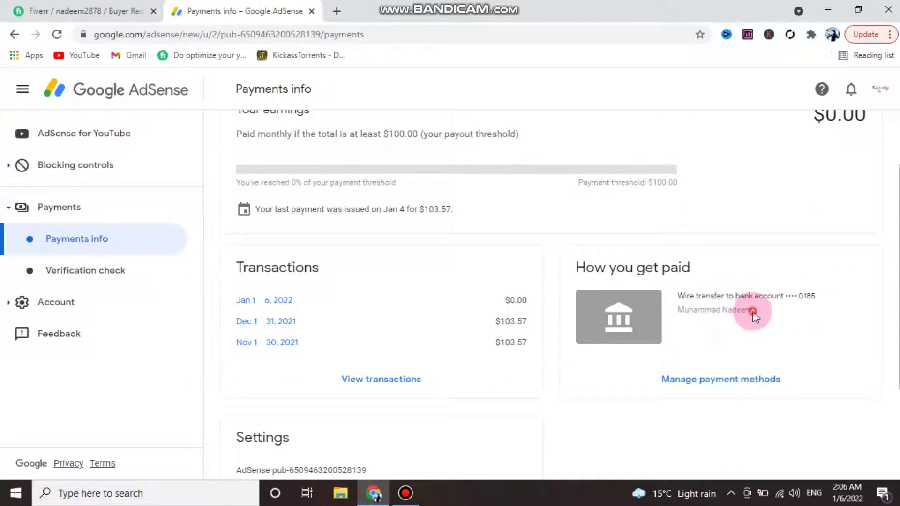
pyautogui.moveTo(752, 311); pyautogui.dragTo(695, 319)
pyautogui.scroll(-3, 652, 323)
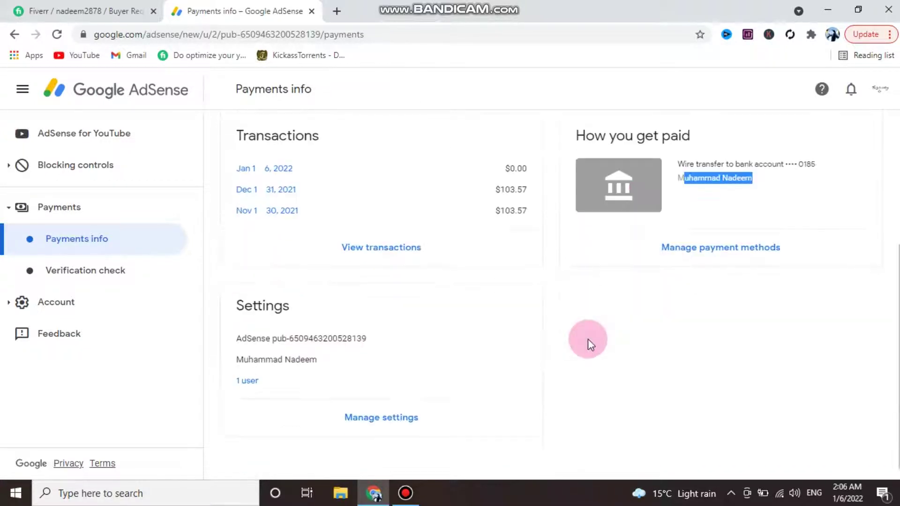
pyautogui.scroll(3, 701, 276)
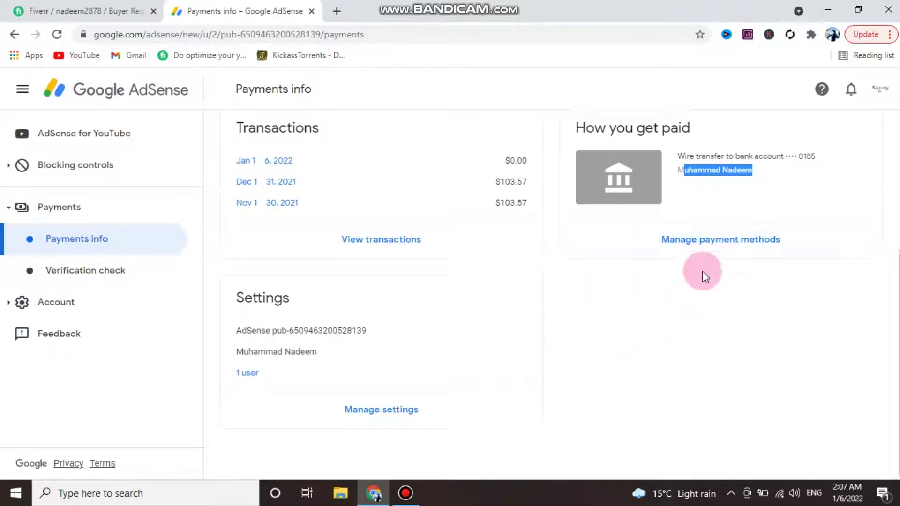
pyautogui.scroll(-3, 599, 332)
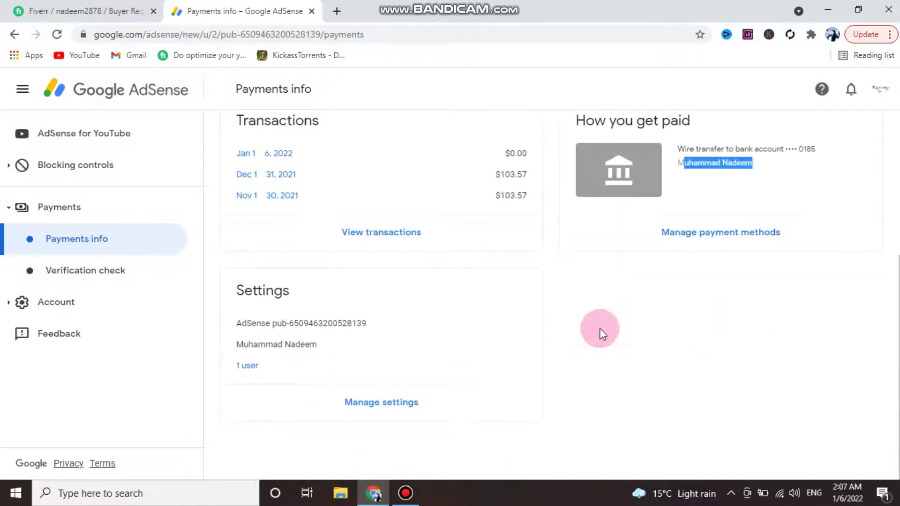
pyautogui.scroll(3, 605, 333)
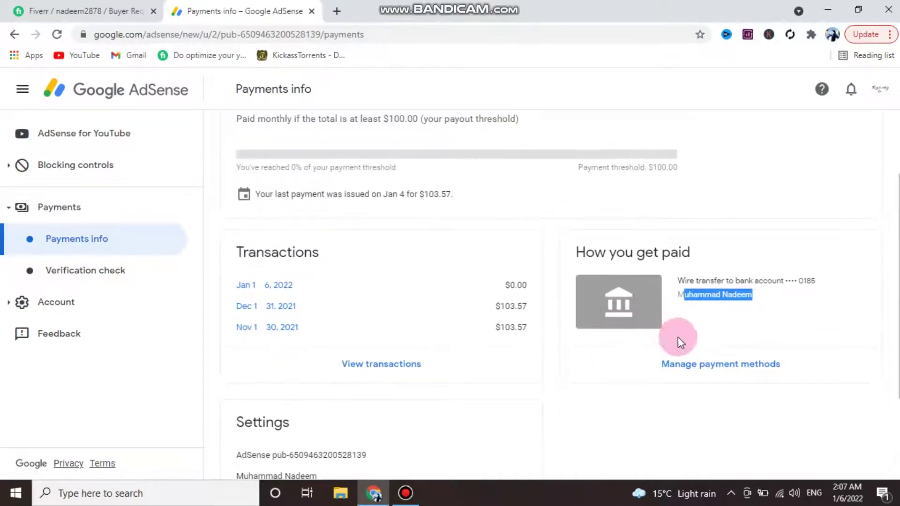
pyautogui.click(704, 368)
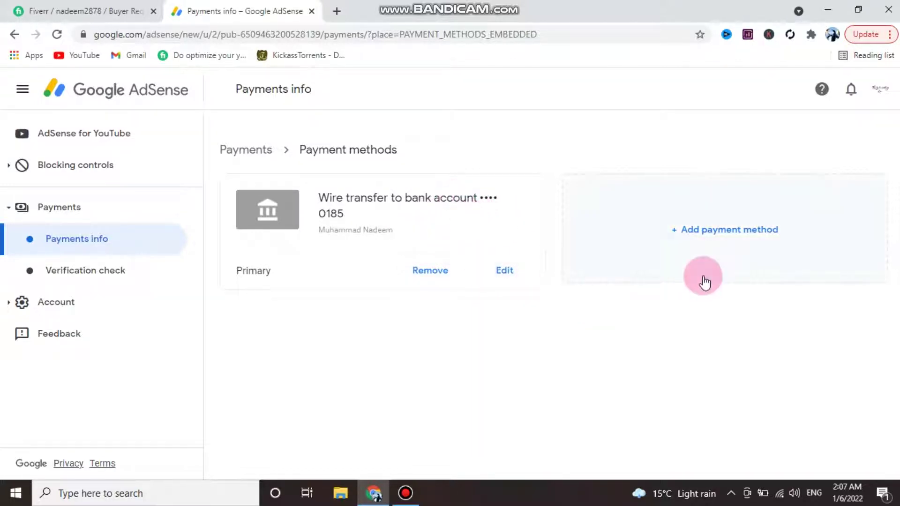
# - Add a new payment method and choose wire transfer details
pyautogui.click(712, 245)
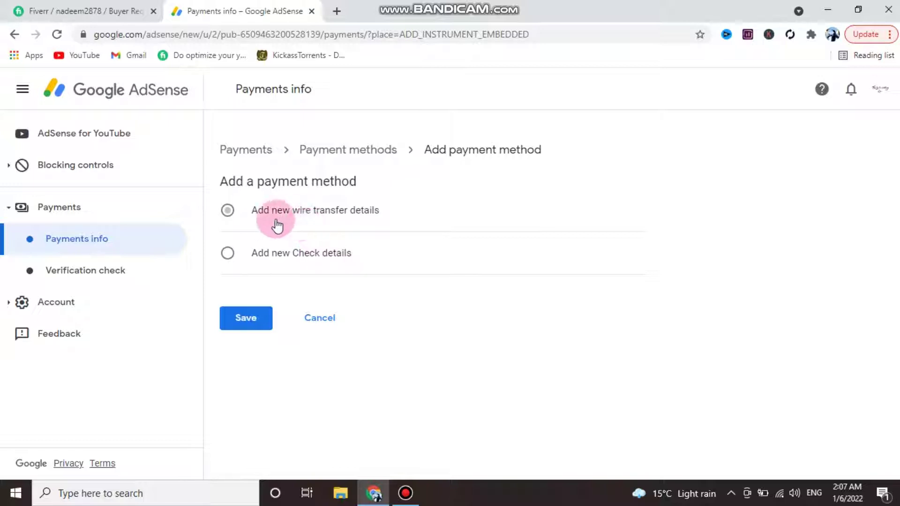
pyautogui.click(228, 215)
pyautogui.scroll(-3, 231, 216)
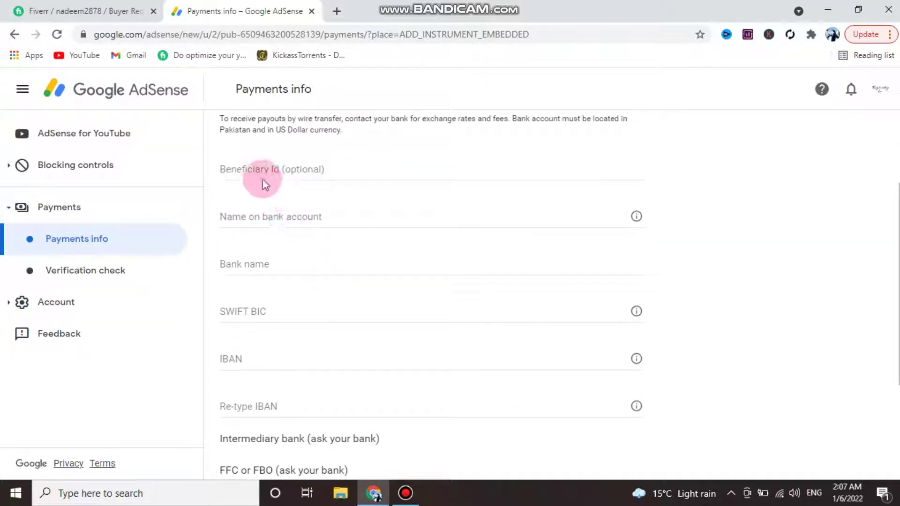
# - Fill the Name on bank account field with the account holder's autofill name
pyautogui.click(309, 171)
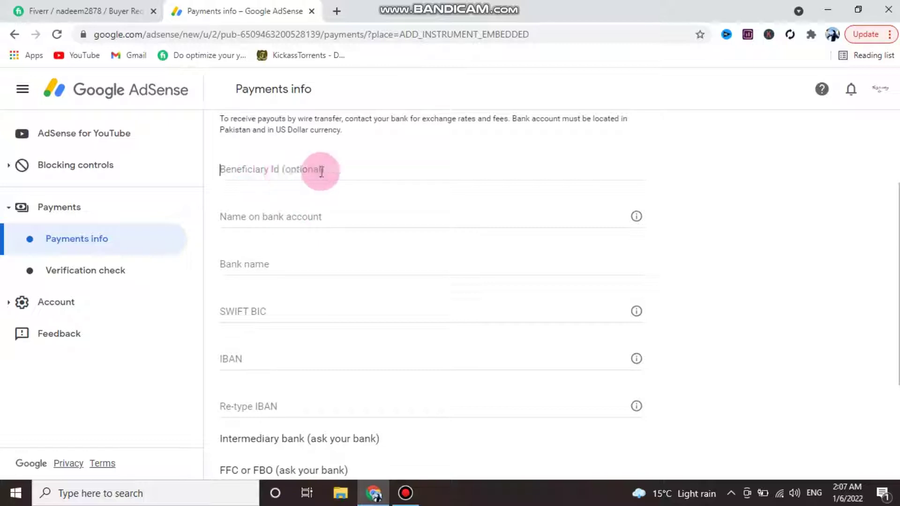
pyautogui.click(333, 215)
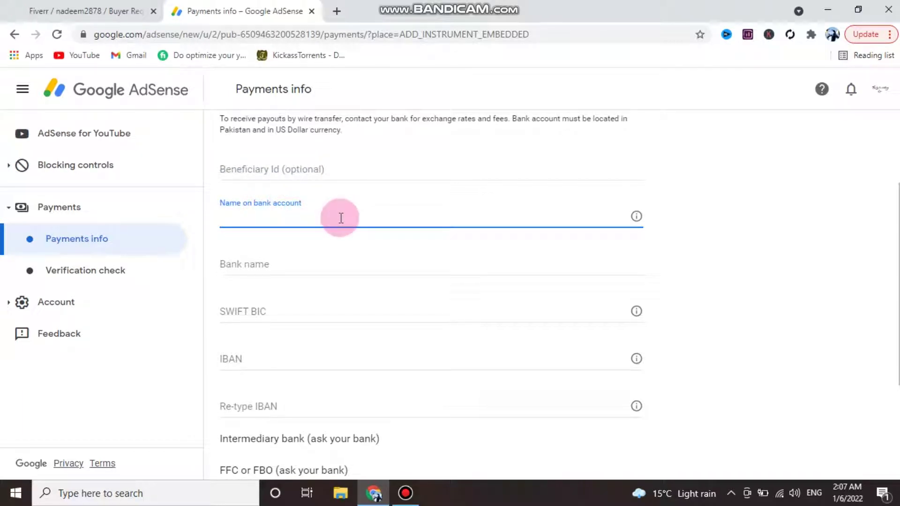
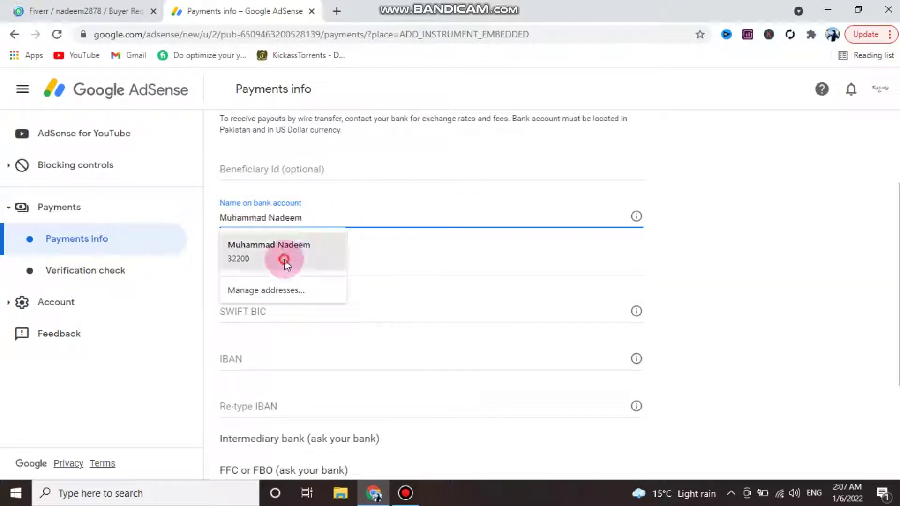
pyautogui.click(283, 256)
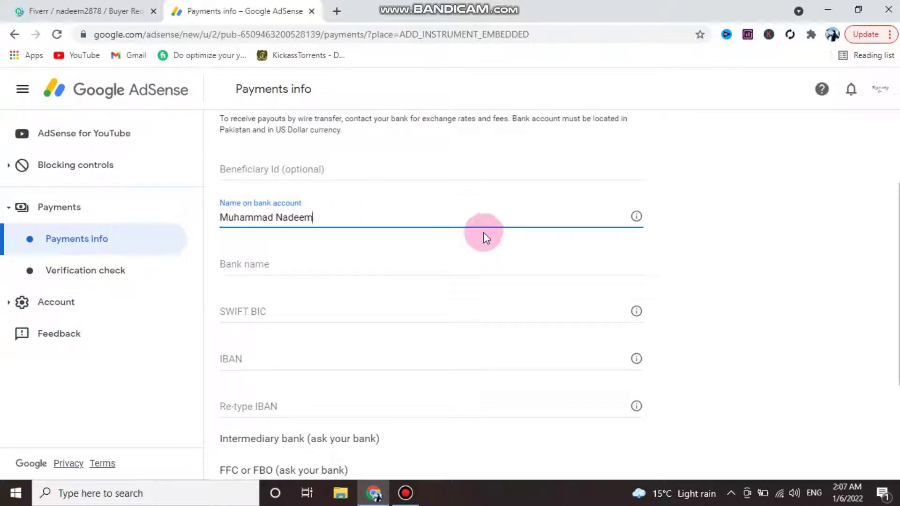
pyautogui.scroll(-1, 480, 238)
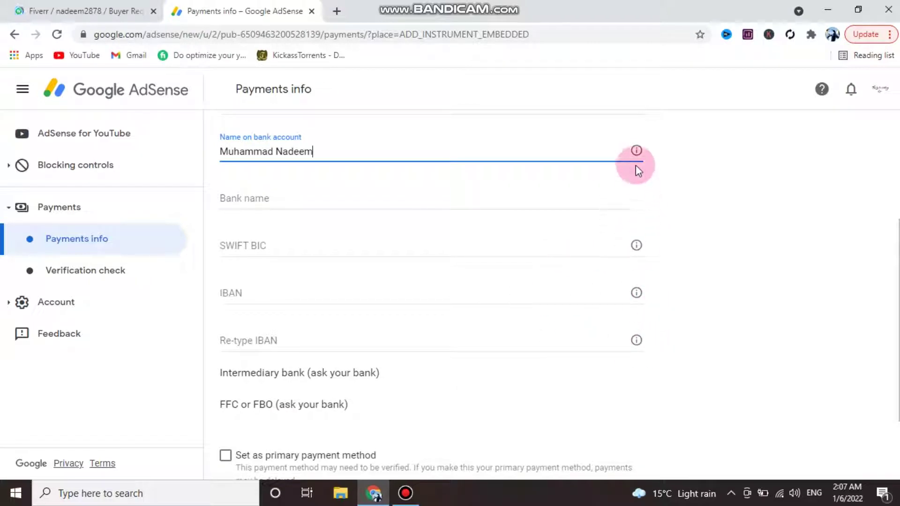
# - Read the IBAN and SWIFT BIC help explanations on the wire transfer form
pyautogui.click(637, 293)
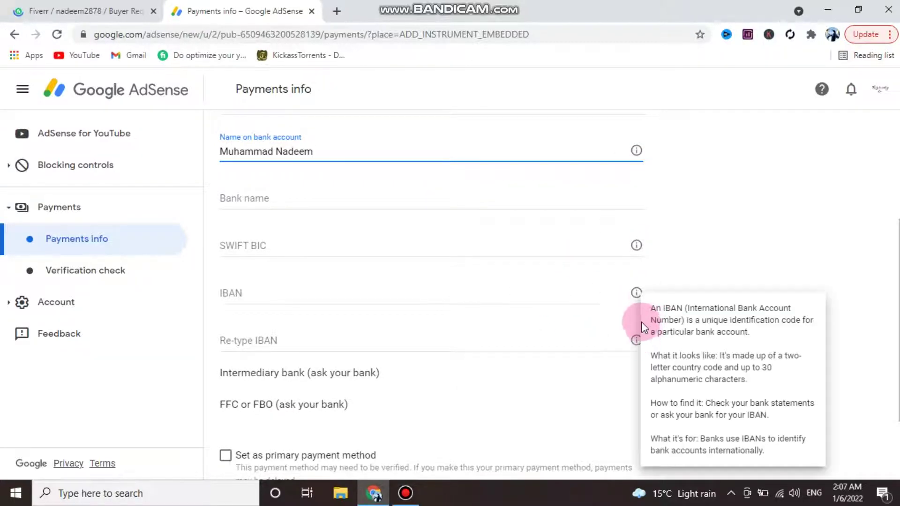
pyautogui.click(637, 246)
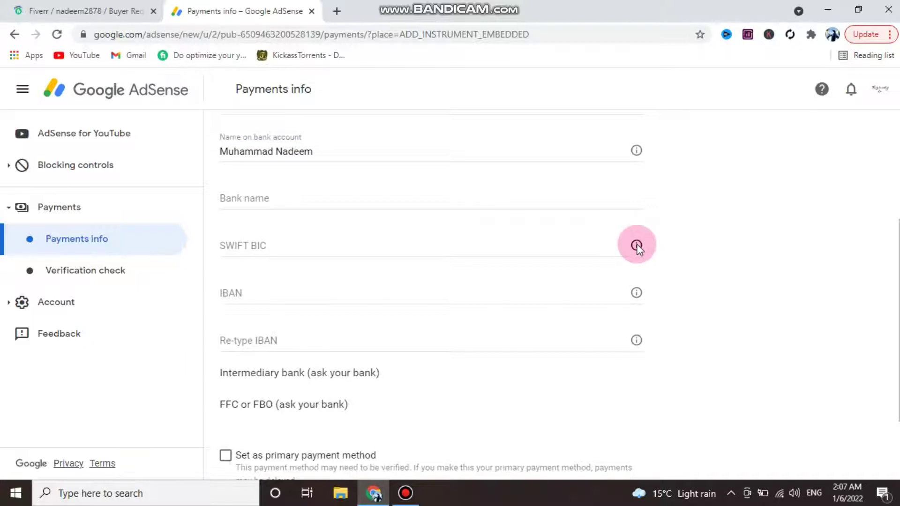
pyautogui.click(636, 245)
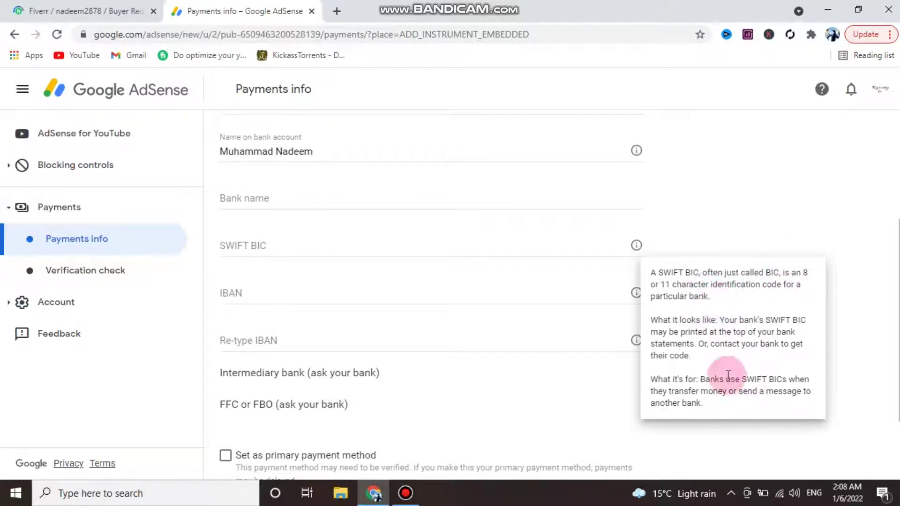
pyautogui.click(700, 239)
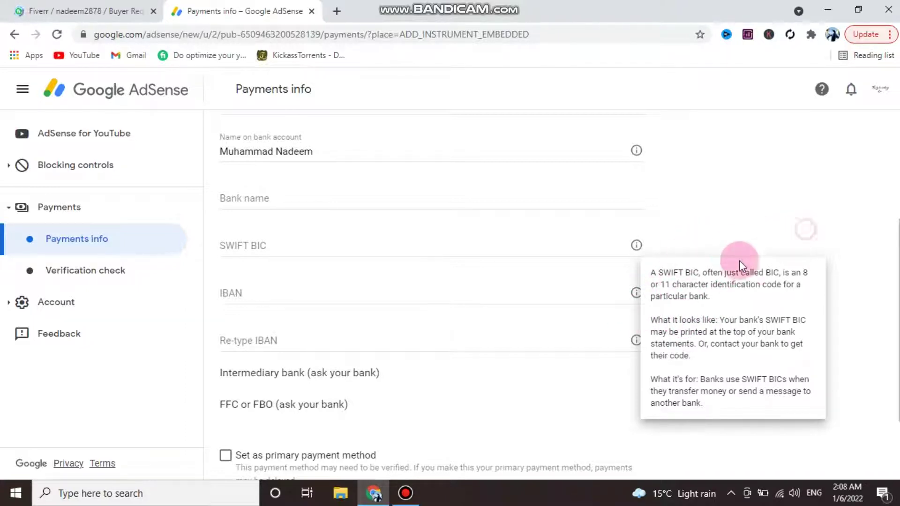
pyautogui.click(637, 293)
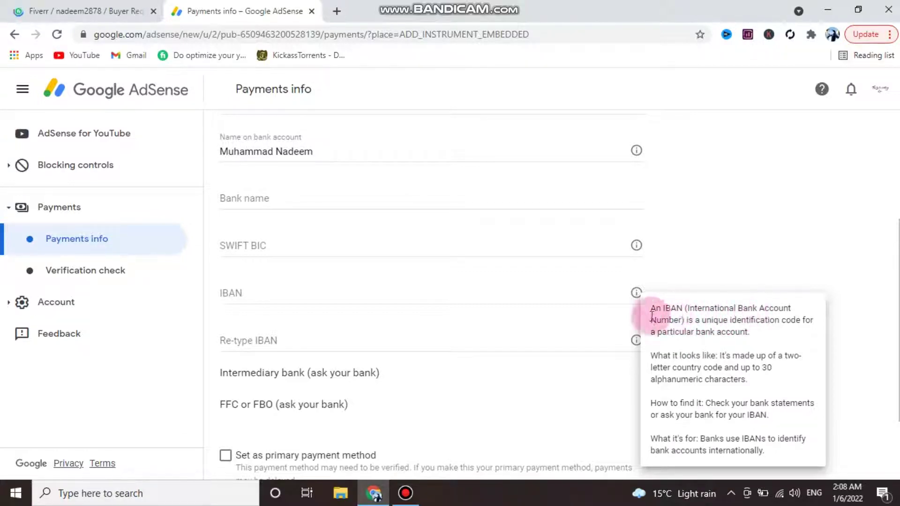
pyautogui.click(277, 234)
# - Enter MCB as the bank name and try the saved SWIFT BIC suggestion MUCBPKKA179
pyautogui.click(265, 194)
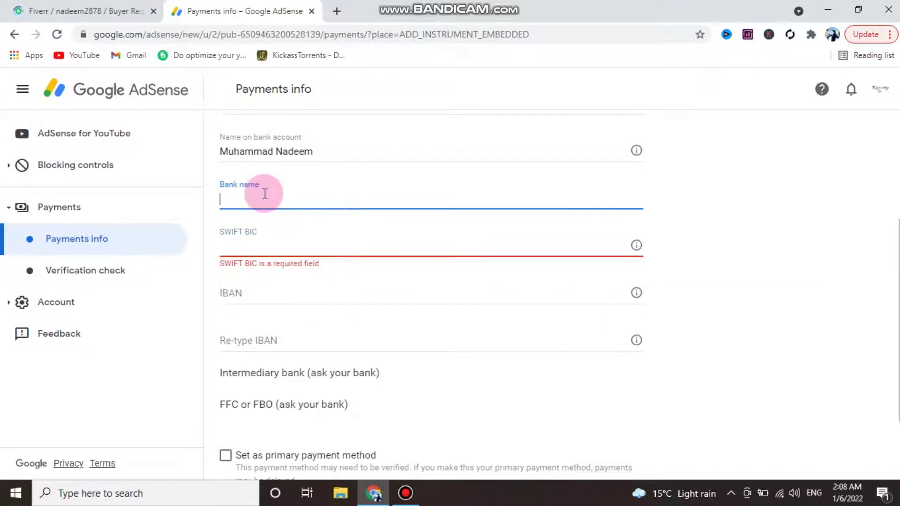
pyautogui.write('M')
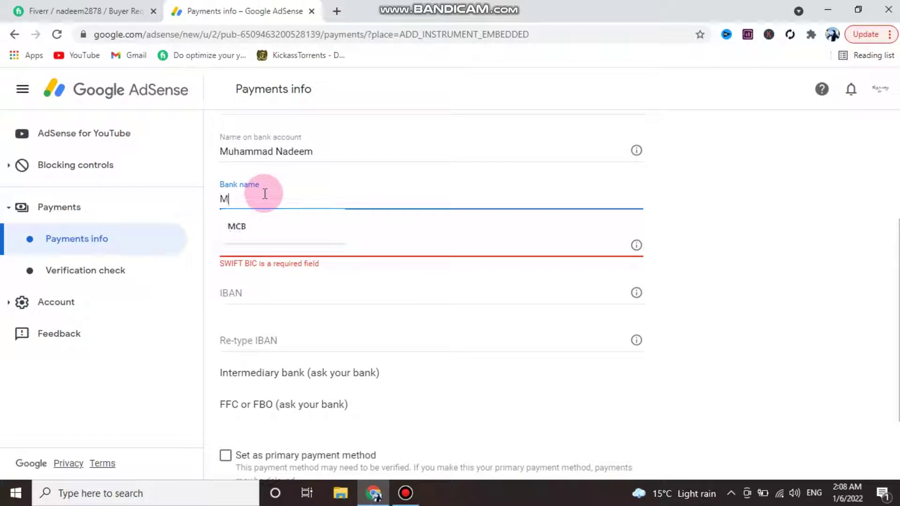
pyautogui.click(267, 226)
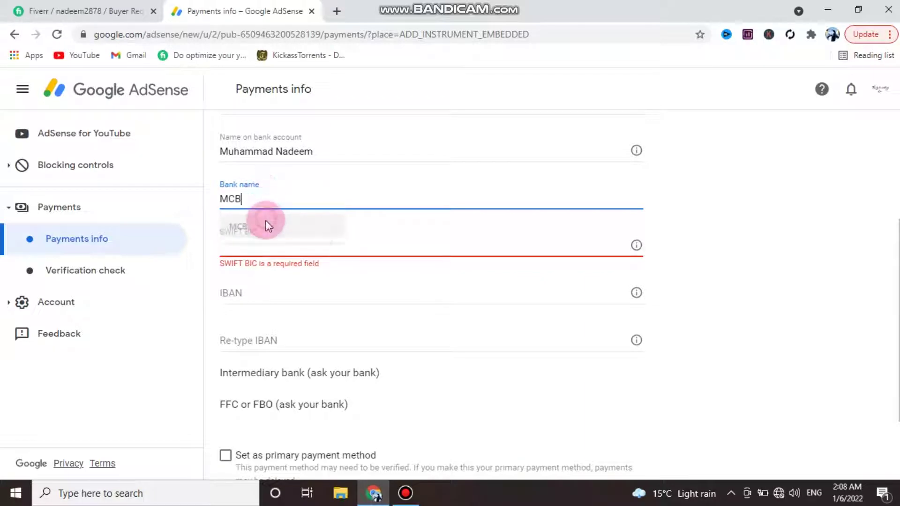
pyautogui.click(254, 249)
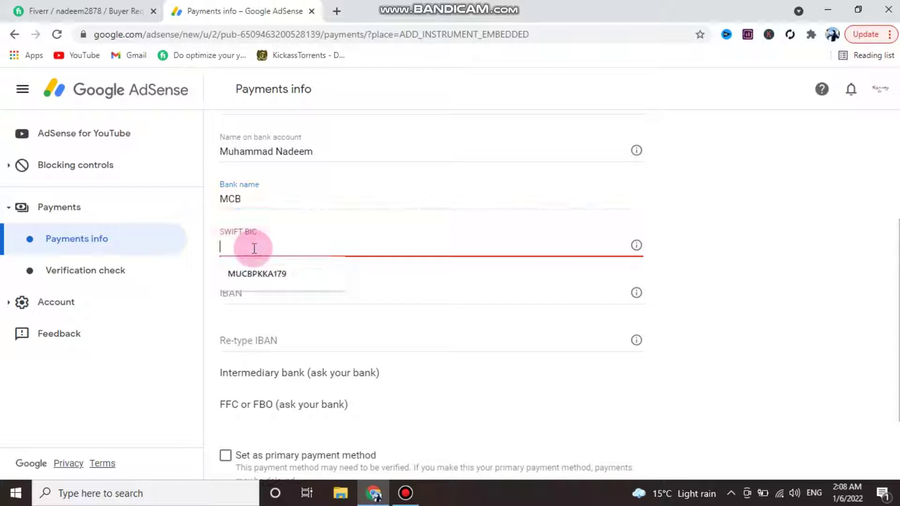
pyautogui.click(404, 283)
pyautogui.click(291, 247)
pyautogui.click(345, 287)
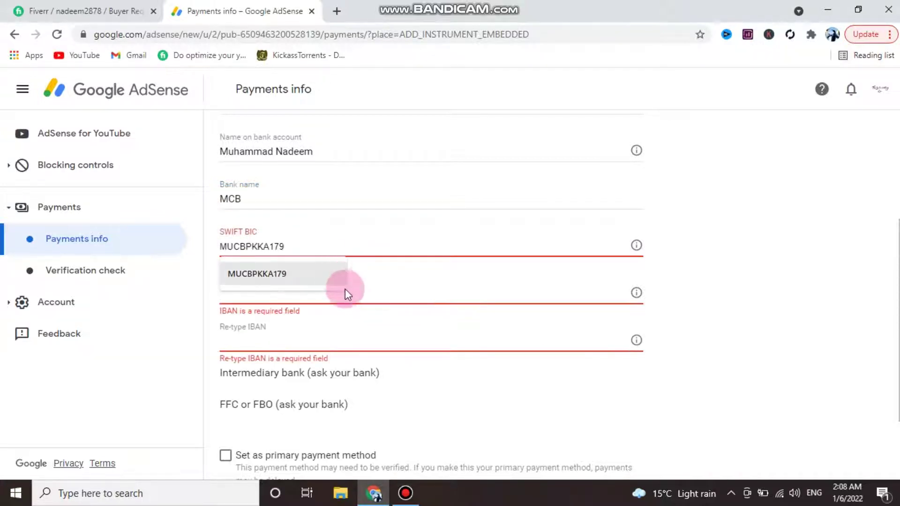
pyautogui.click(386, 295)
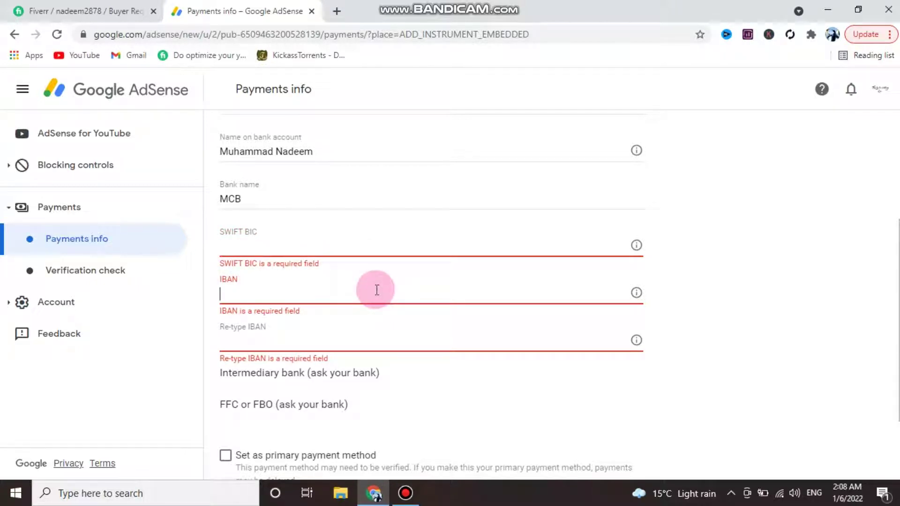
pyautogui.click(336, 11)
# - Search Google for 'bank bic code' in the new tab
pyautogui.click(346, 37)
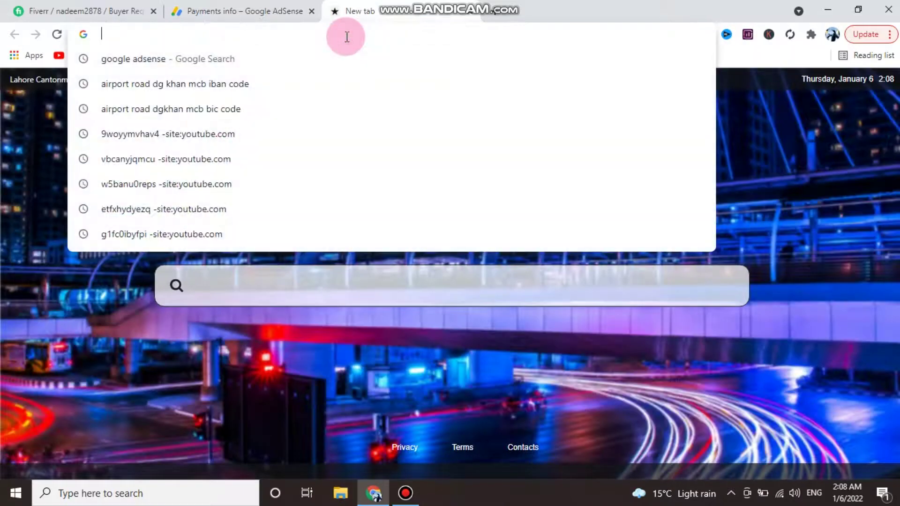
pyautogui.write('a')
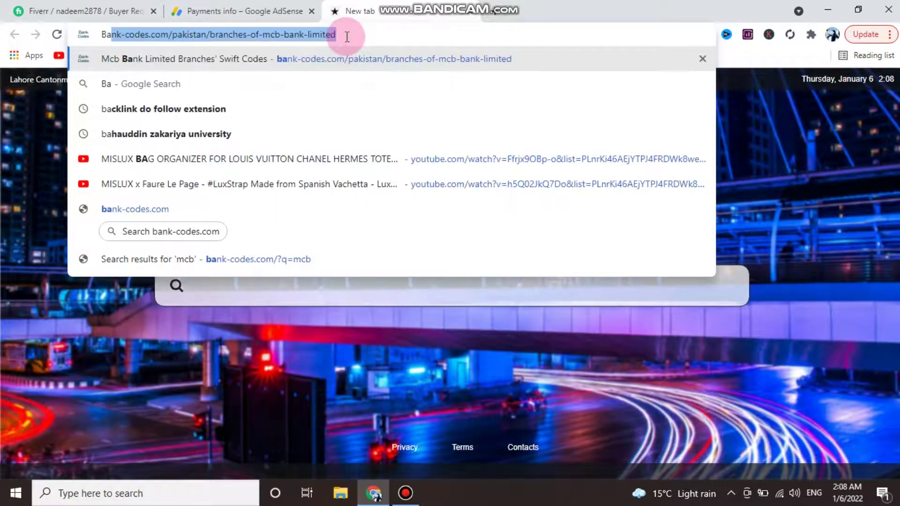
pyautogui.write('nk bic')
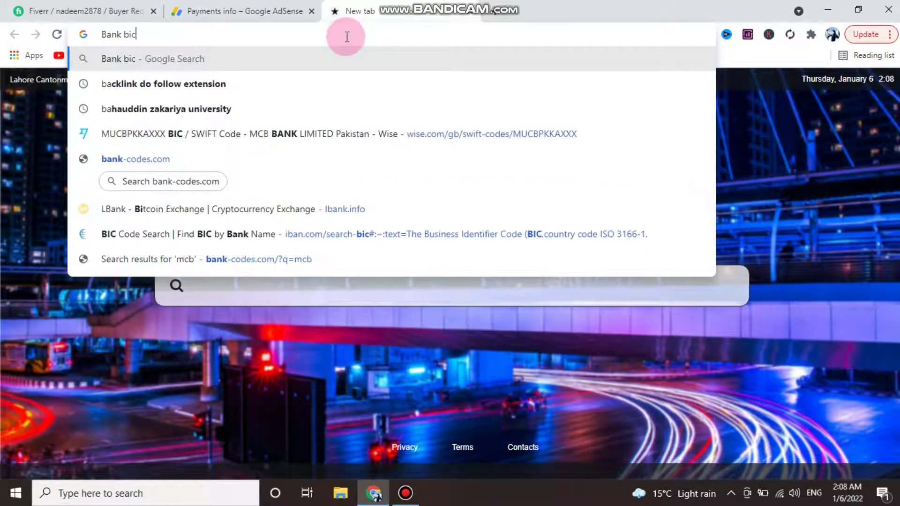
pyautogui.click(258, 85)
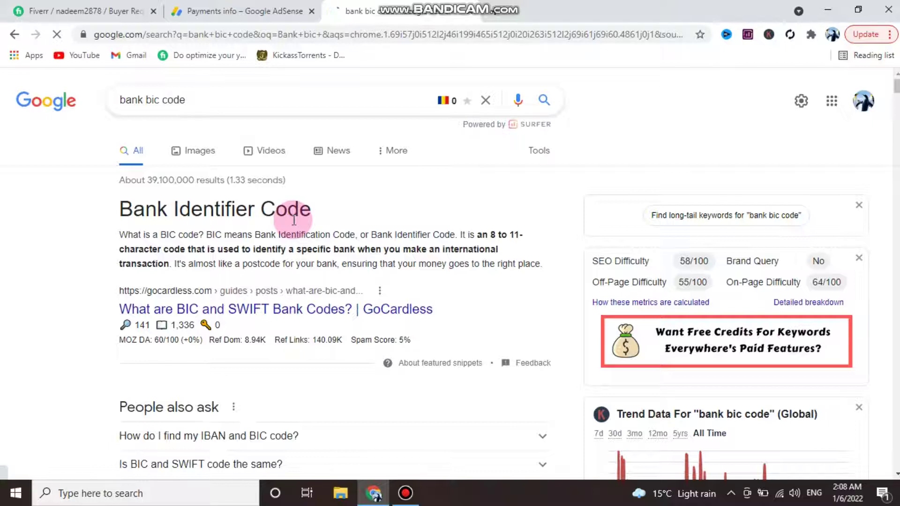
# - Refine the query to 'airport road dg khan bic mcb code' and search it
pyautogui.click(197, 105)
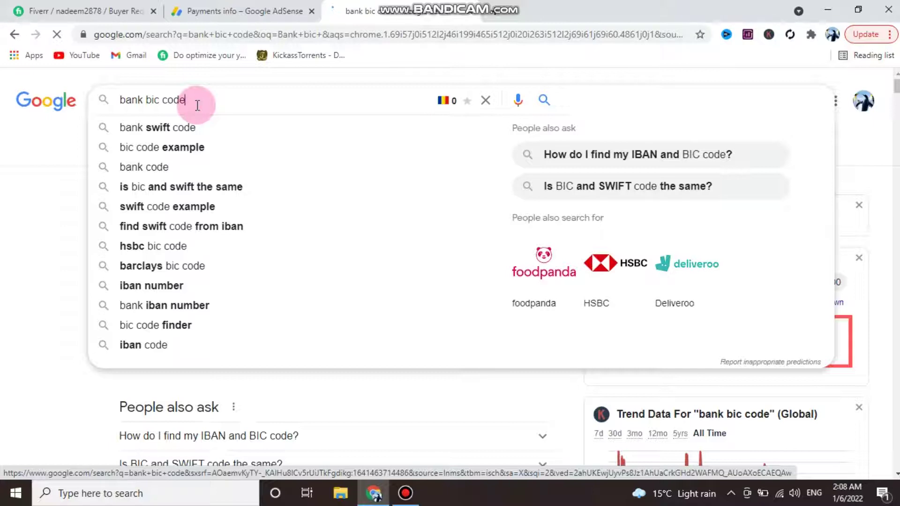
pyautogui.press('BackSpace')
pyautogui.press('BackSpace')
pyautogui.press('BackSpace')
pyautogui.press('BackSpace')
pyautogui.press('BackSpace')
pyautogui.press('BackSpace')
pyautogui.press('BackSpace')
pyautogui.press('BackSpace')
pyautogui.press('BackSpace')
pyautogui.press('BackSpace')
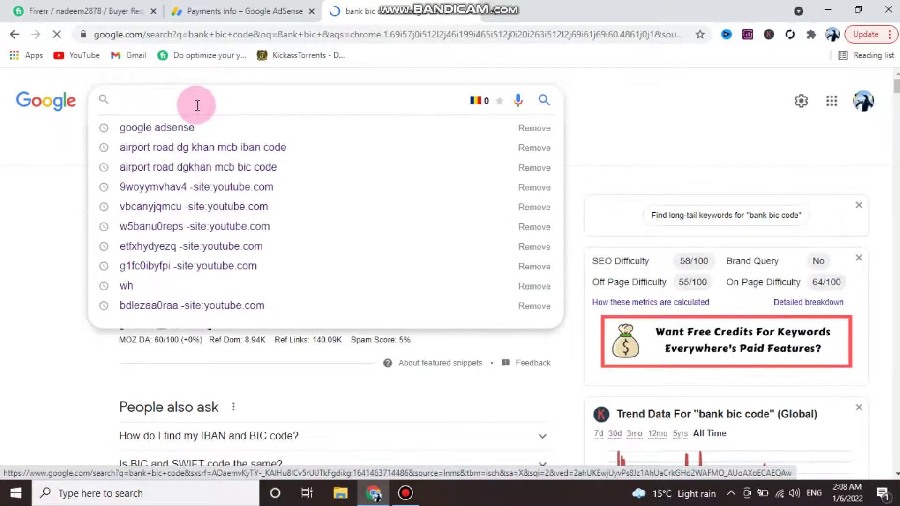
pyautogui.write('mcb b')
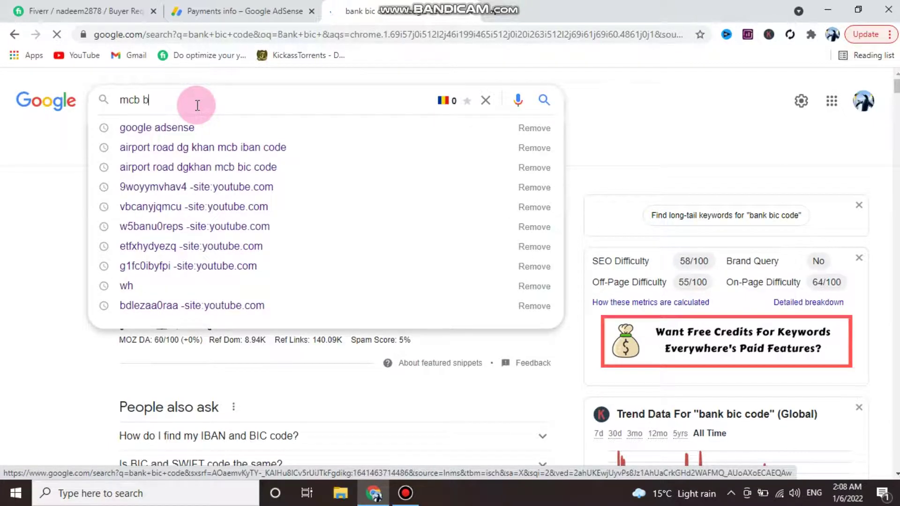
pyautogui.press('BackSpace')
pyautogui.press('BackSpace')
pyautogui.press('BackSpace')
pyautogui.press('BackSpace')
pyautogui.press('BackSpace')
pyautogui.write('air ')
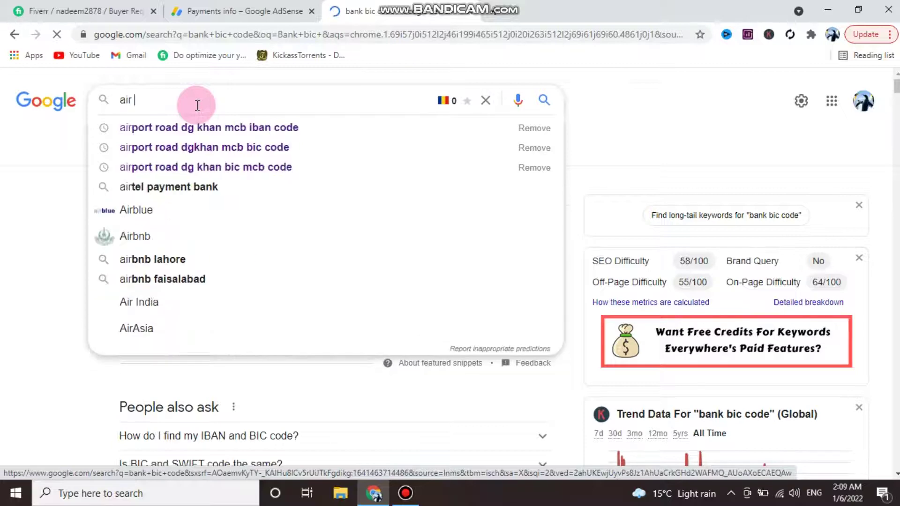
pyautogui.write('port road')
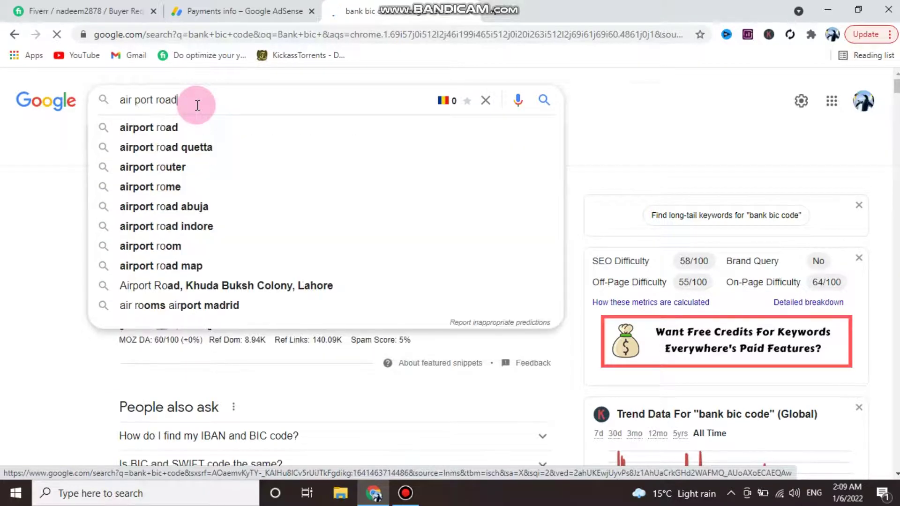
pyautogui.rightClick(197, 105)
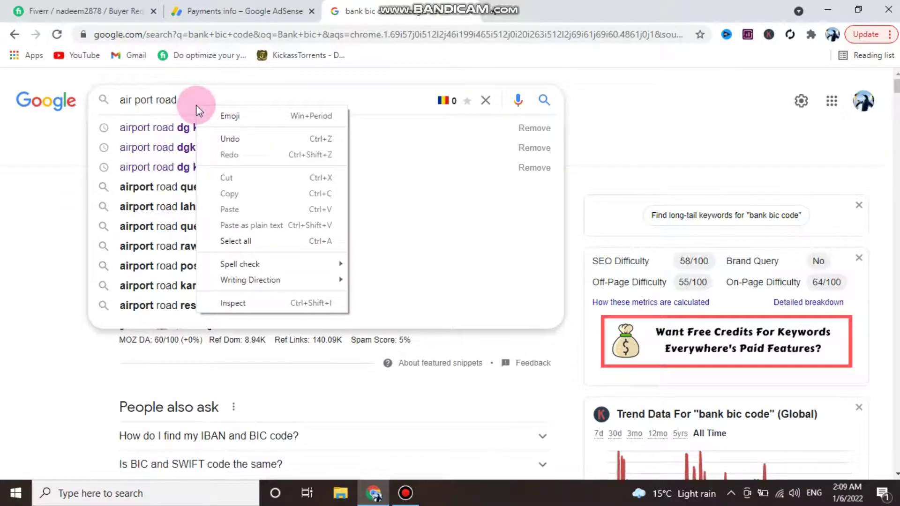
pyautogui.click(196, 99)
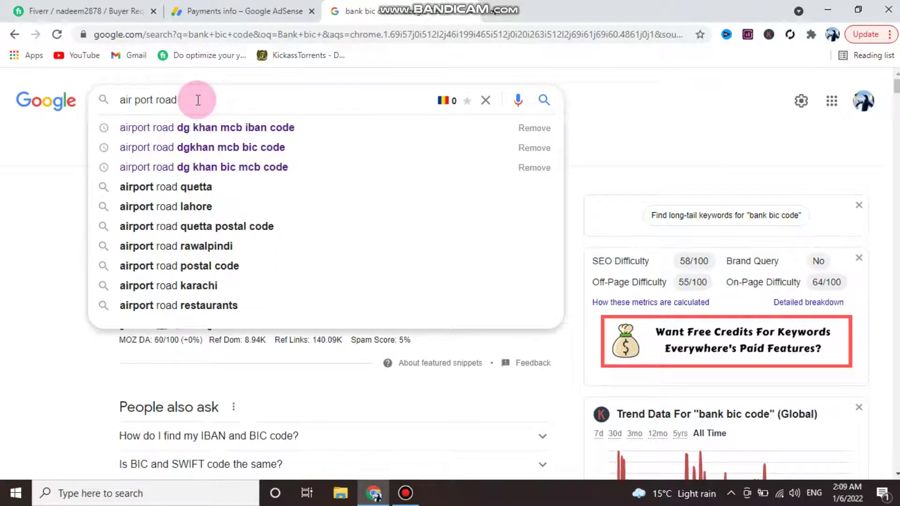
pyautogui.write('ljam')
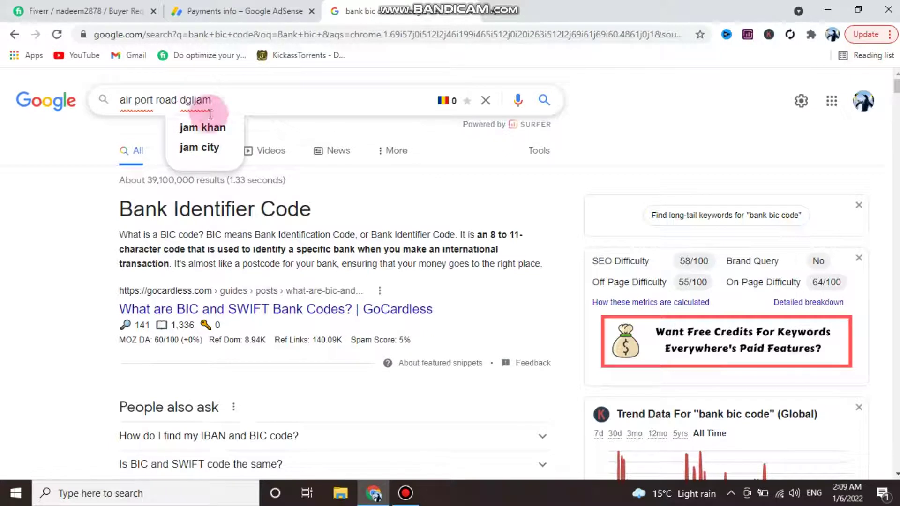
pyautogui.press('BackSpace')
pyautogui.press('BackSpace')
pyautogui.press('BackSpace')
pyautogui.press('BackSpace')
pyautogui.press('BackSpace')
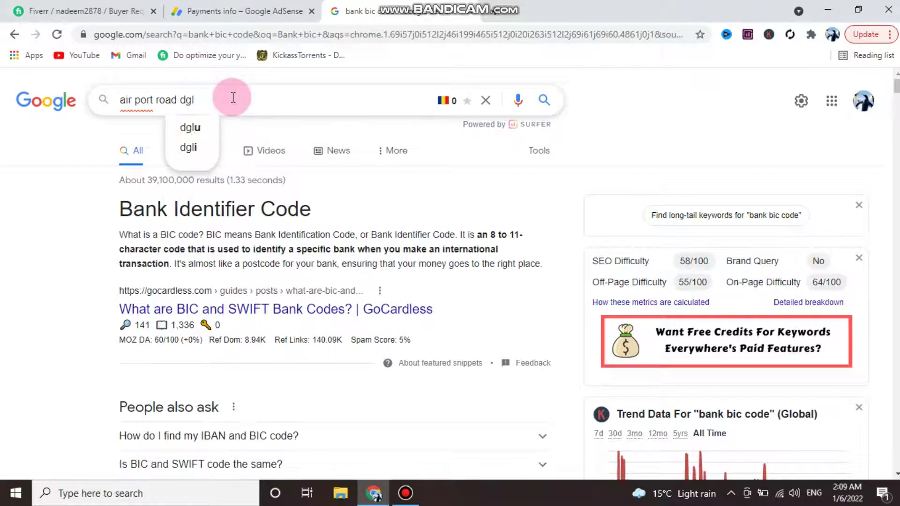
pyautogui.write('khan')
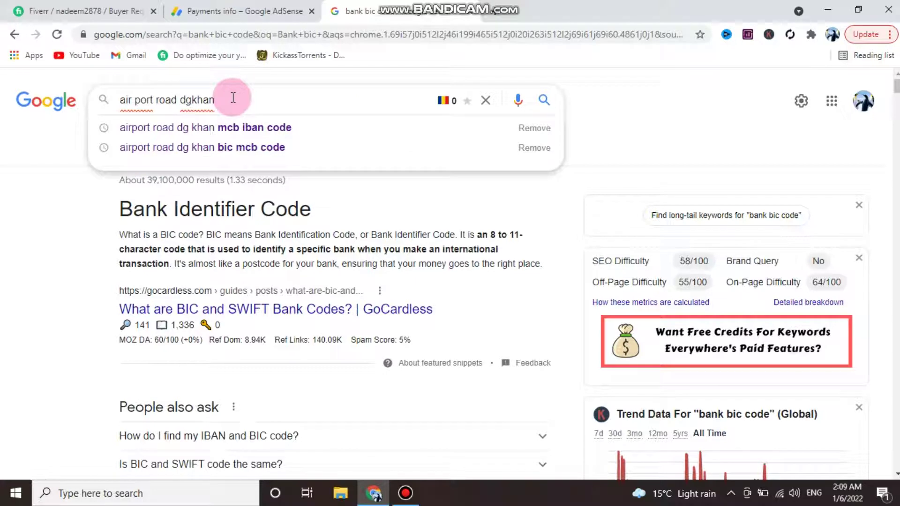
pyautogui.doubleClick(233, 97)
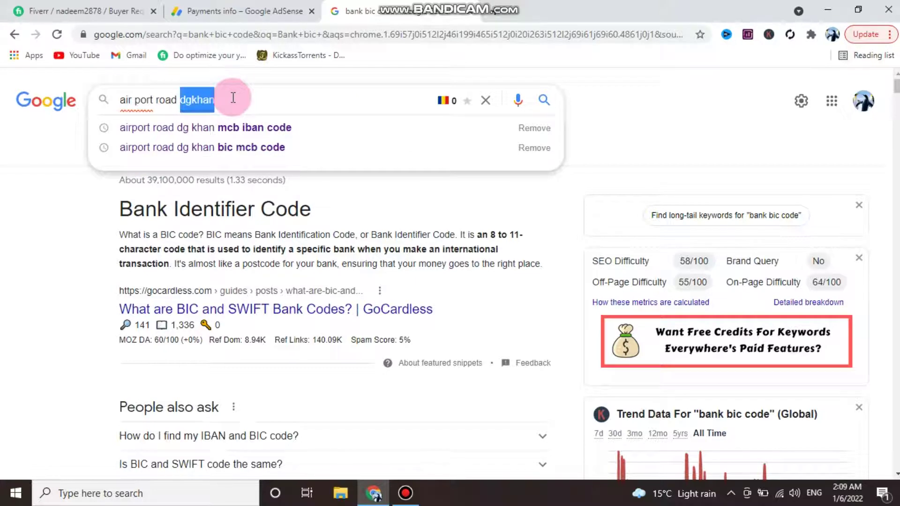
pyautogui.click(234, 98)
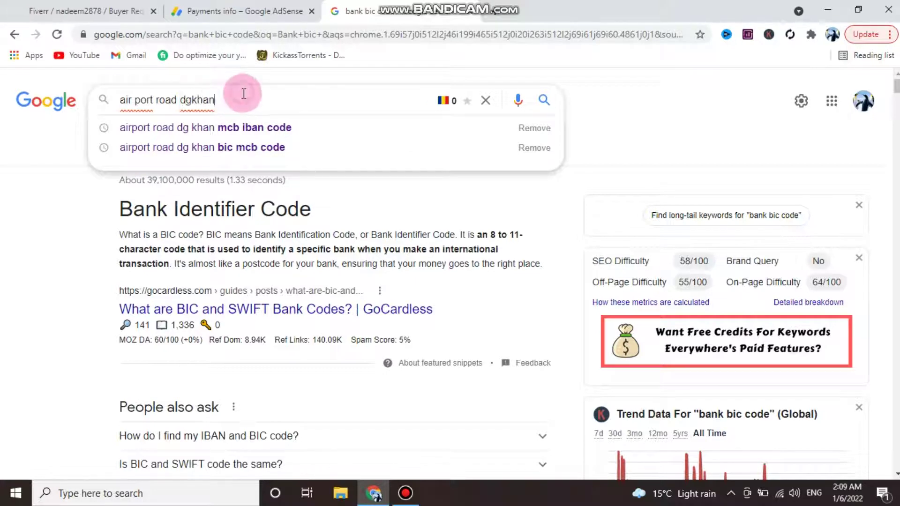
pyautogui.click(238, 147)
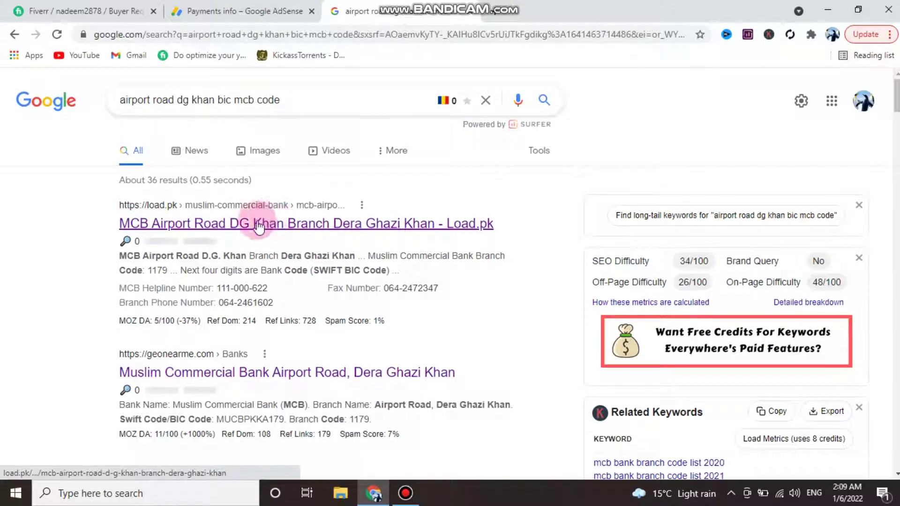
pyautogui.click(359, 226)
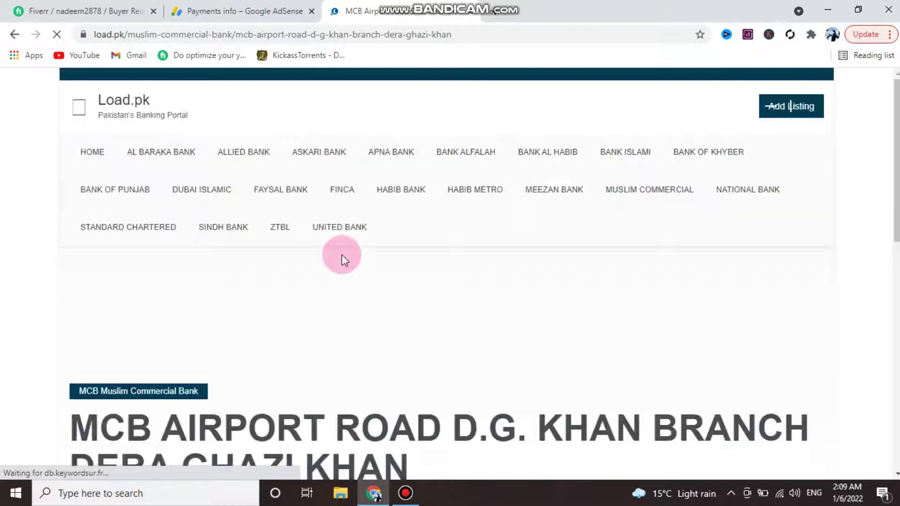
pyautogui.scroll(-10, 342, 256)
pyautogui.scroll(-10, 339, 276)
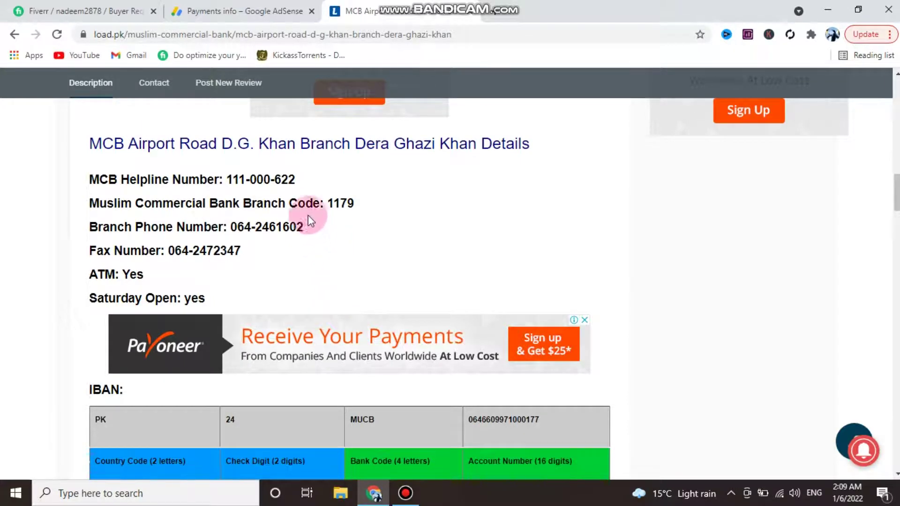
pyautogui.moveTo(92, 144); pyautogui.dragTo(217, 144)
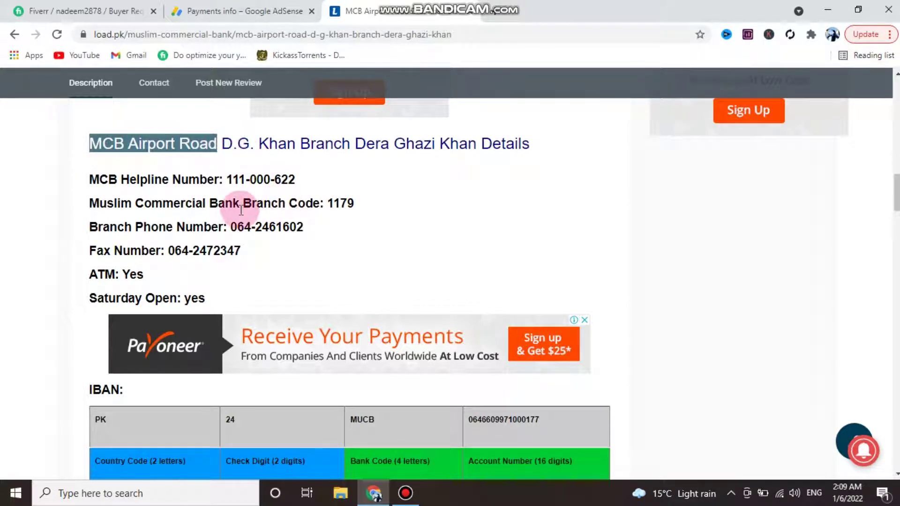
pyautogui.moveTo(328, 204); pyautogui.dragTo(358, 208)
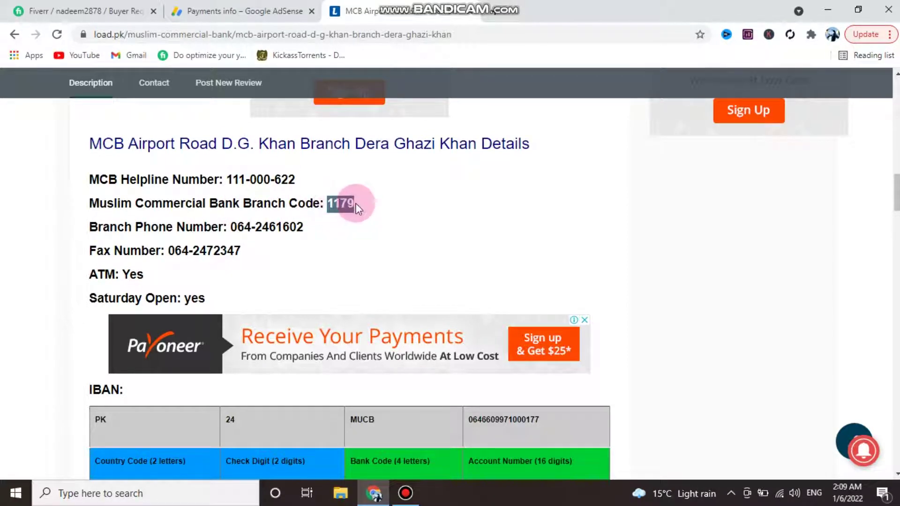
pyautogui.scroll(-4, 342, 220)
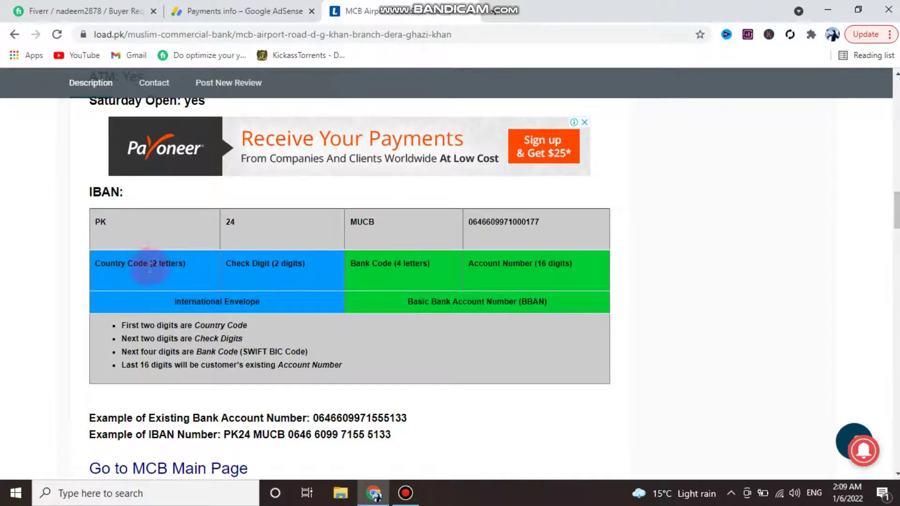
pyautogui.moveTo(96, 224); pyautogui.dragTo(117, 229)
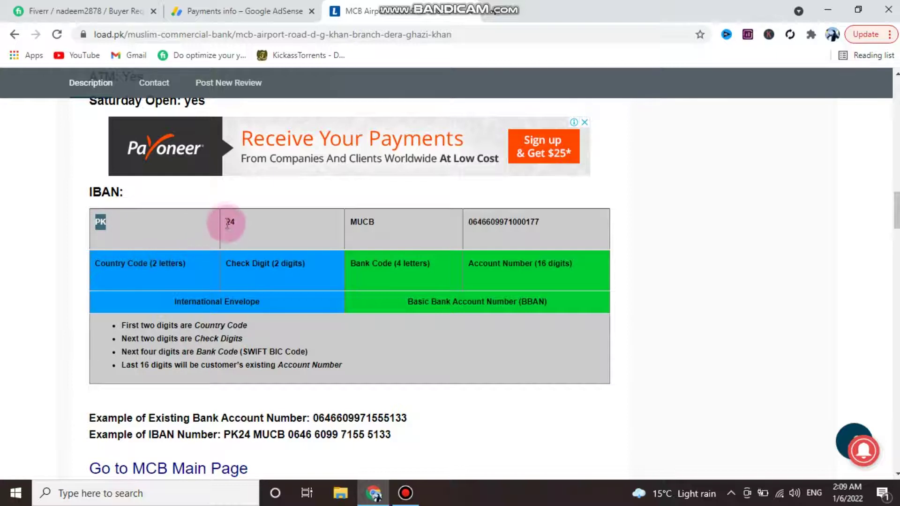
pyautogui.moveTo(227, 224); pyautogui.dragTo(237, 222)
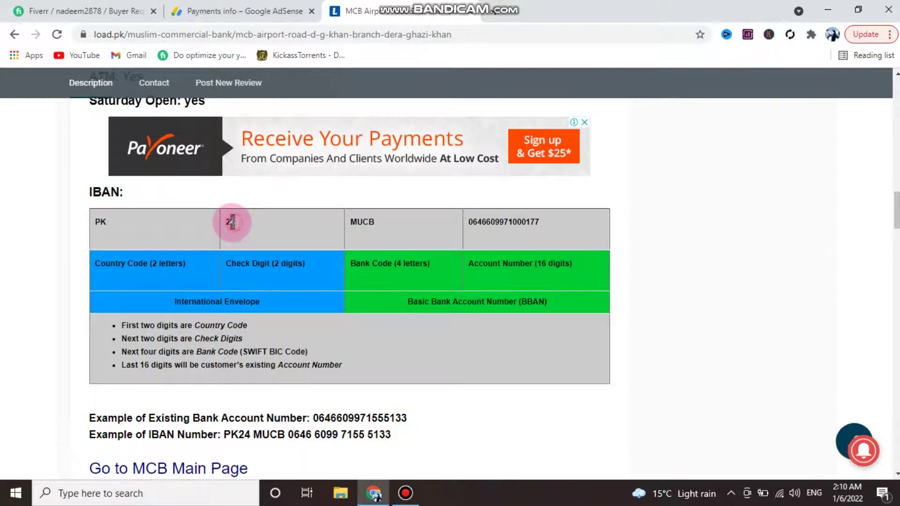
pyautogui.click(228, 222)
pyautogui.moveTo(228, 222); pyautogui.dragTo(368, 220)
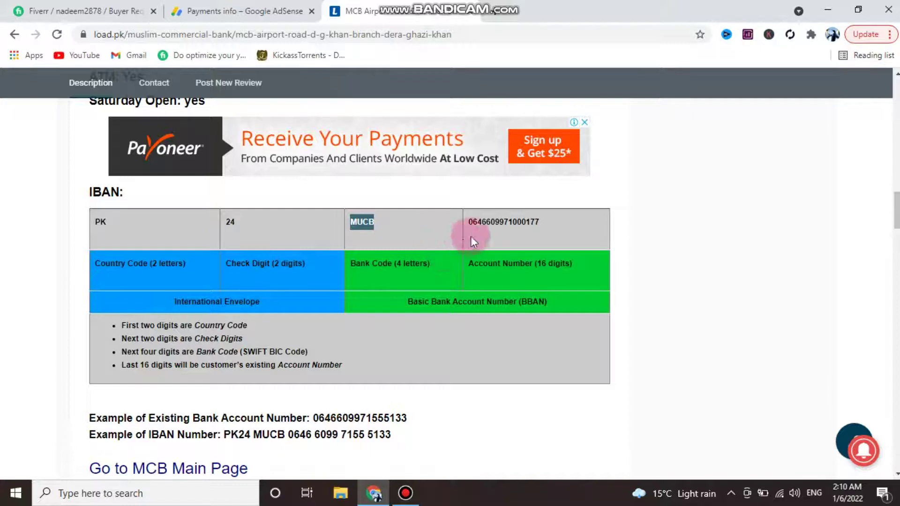
pyautogui.moveTo(470, 223); pyautogui.dragTo(544, 224)
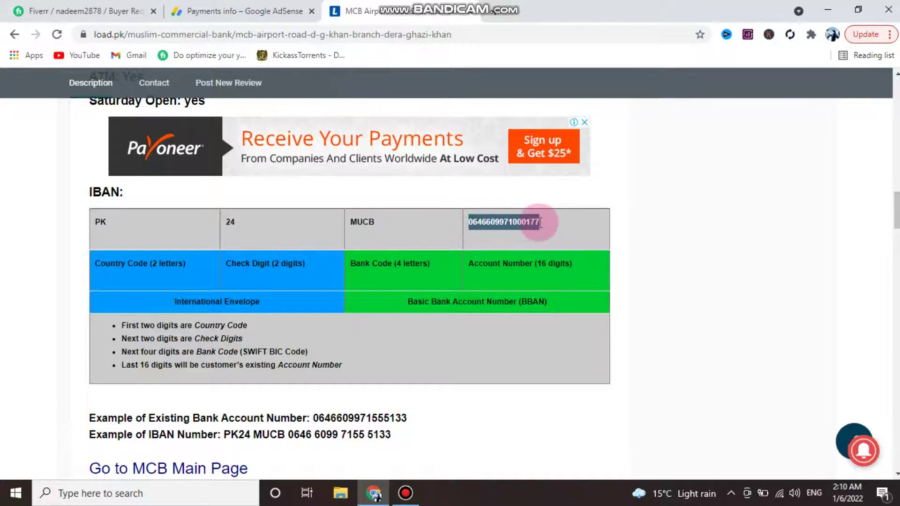
pyautogui.scroll(1, 328, 272)
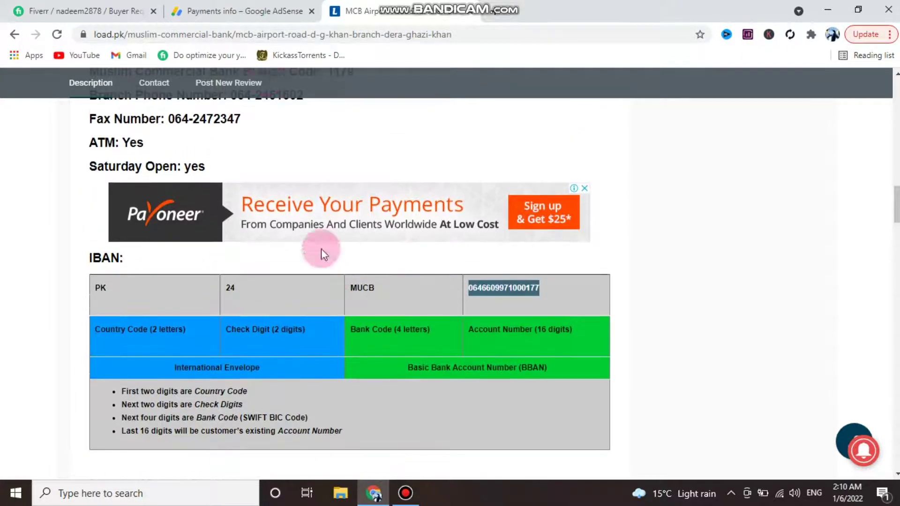
pyautogui.click(255, 14)
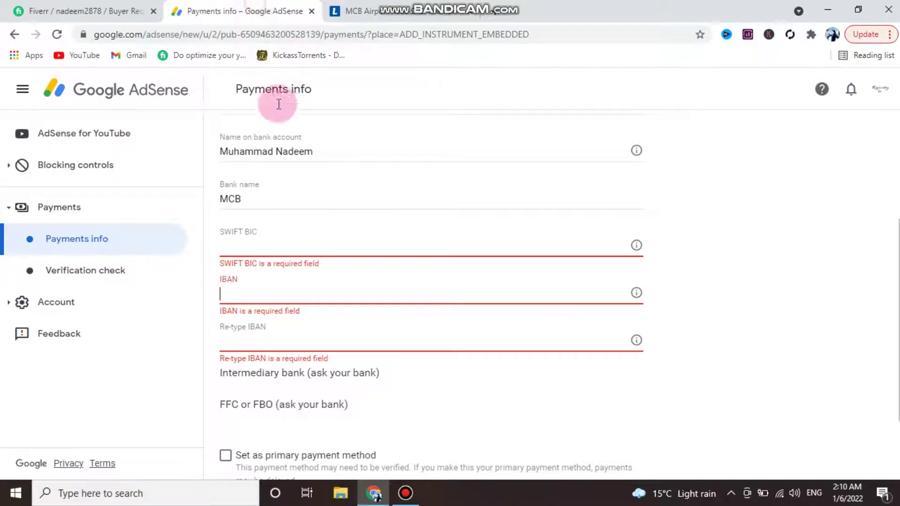
pyautogui.click(258, 247)
pyautogui.click(356, 13)
pyautogui.scroll(15, 202, 125)
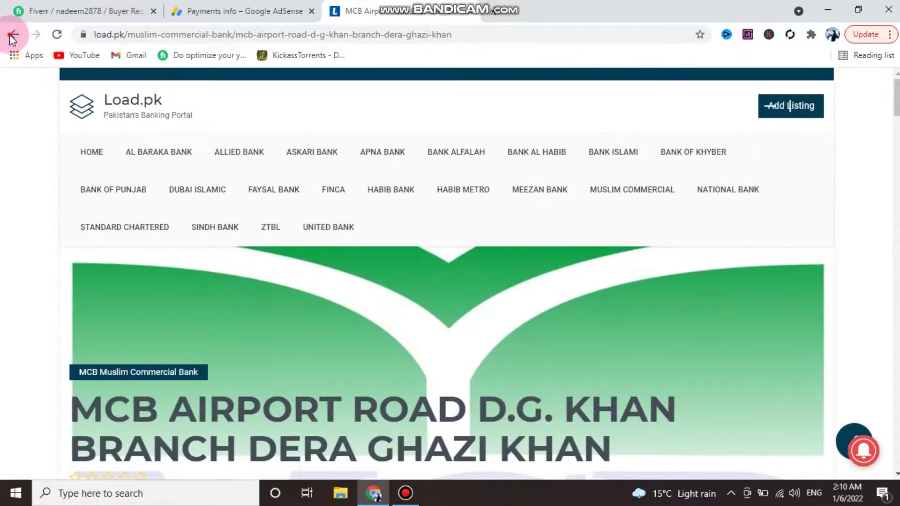
pyautogui.click(14, 34)
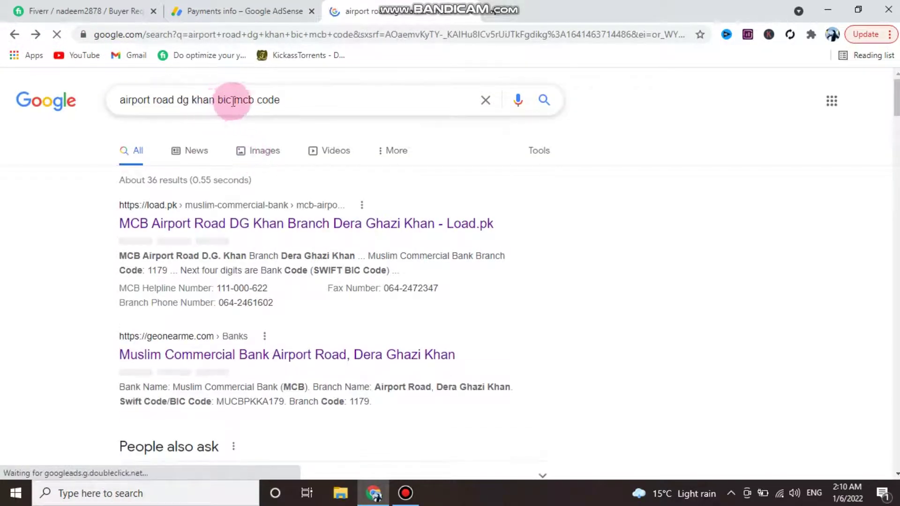
# - Search 'airport road dg khan swift bic code', scan results, then return to the AdSense SWIFT BIC field
pyautogui.moveTo(292, 100); pyautogui.dragTo(219, 105)
pyautogui.press('BackSpace')
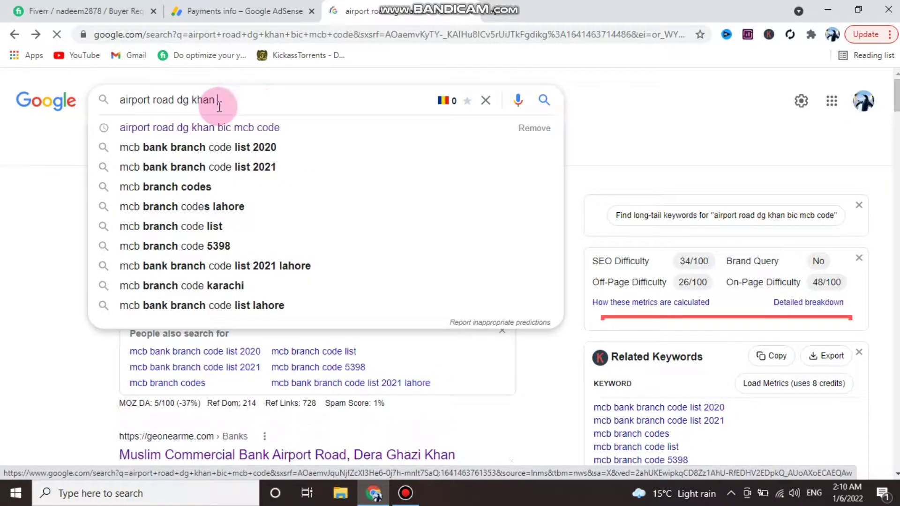
pyautogui.write('swift ')
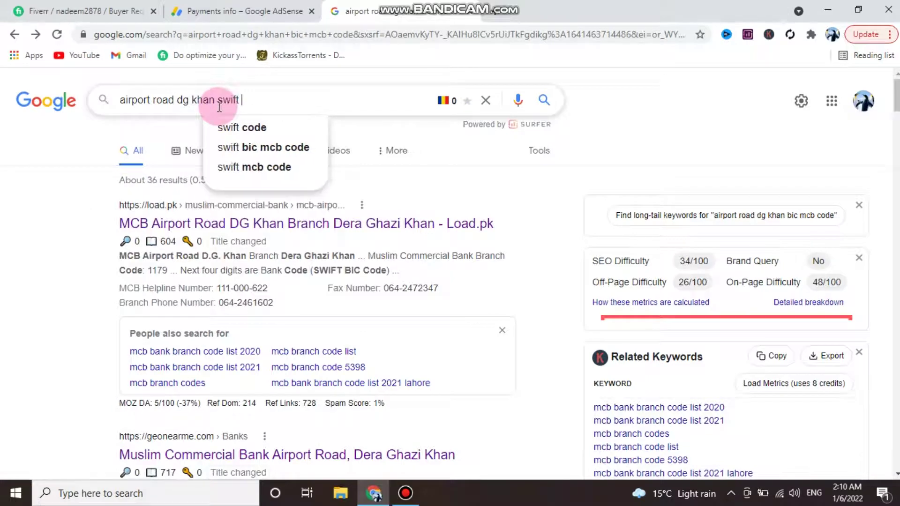
pyautogui.write('bic code')
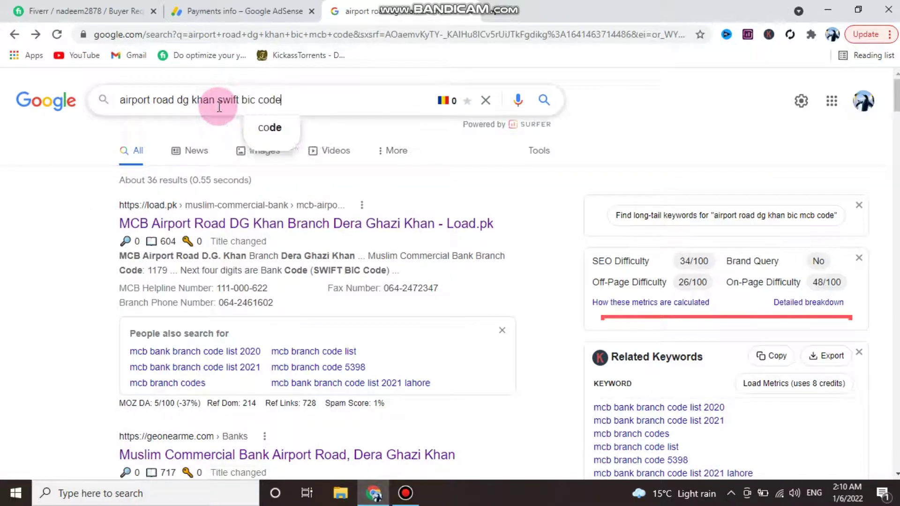
pyautogui.press('Return')
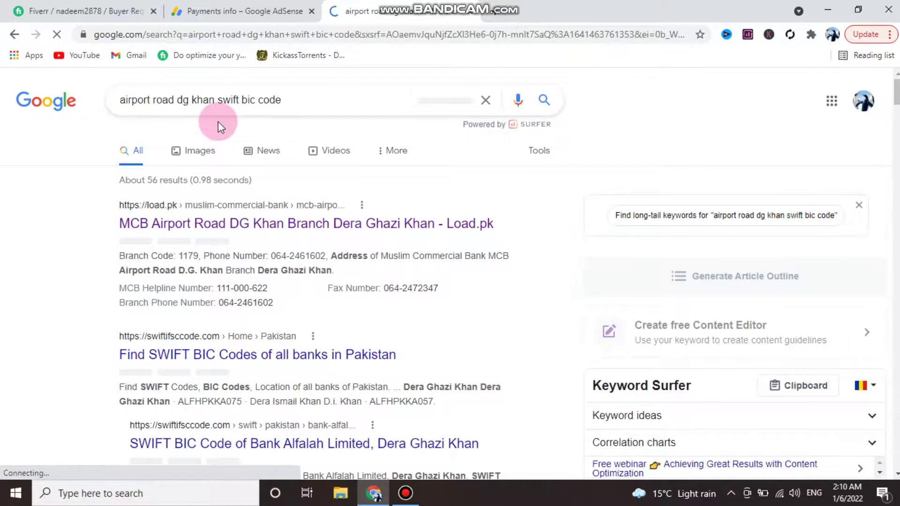
pyautogui.scroll(-1, 227, 190)
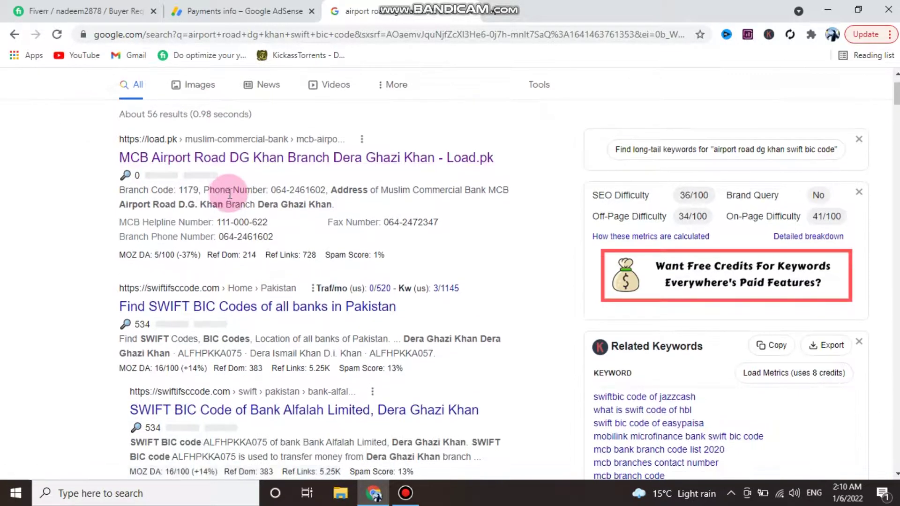
pyautogui.scroll(-2, 249, 208)
pyautogui.scroll(-1, 250, 211)
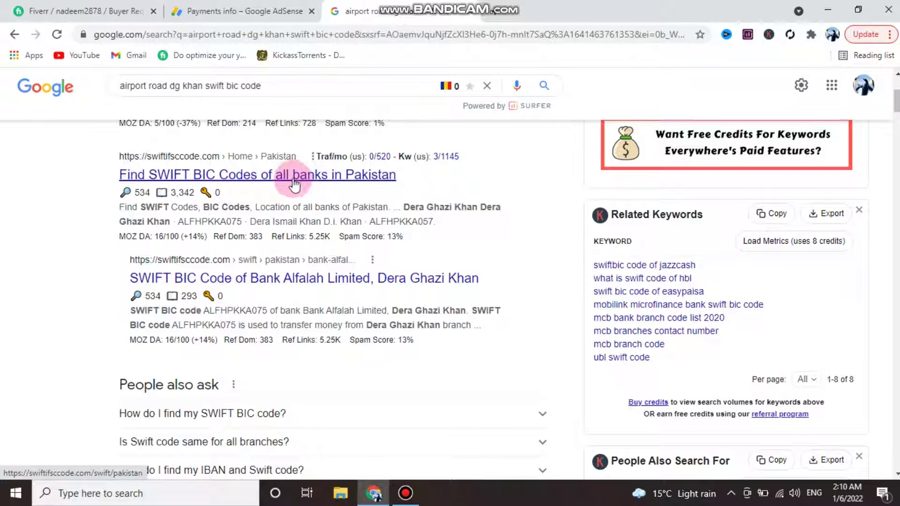
pyautogui.click(223, 11)
pyautogui.click(265, 244)
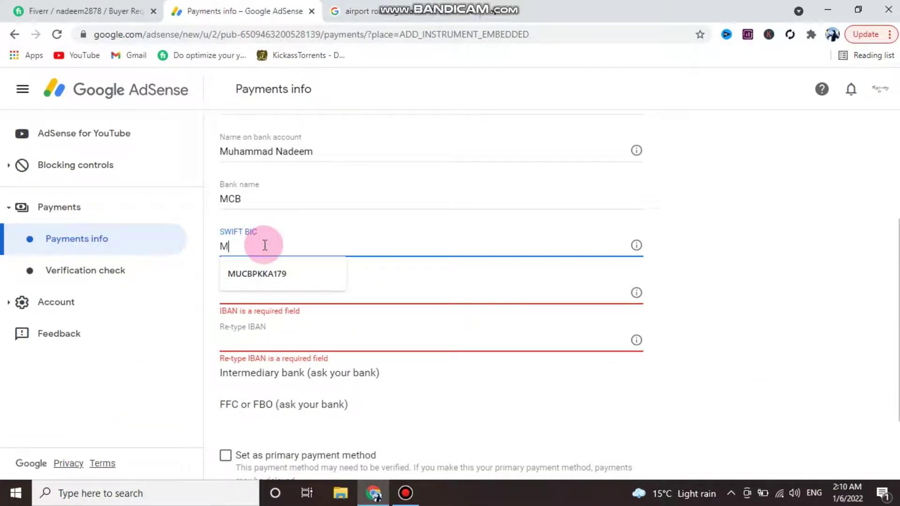
# - Type MUCBPKKA into the SWIFT BIC field
pyautogui.write('MUCB')
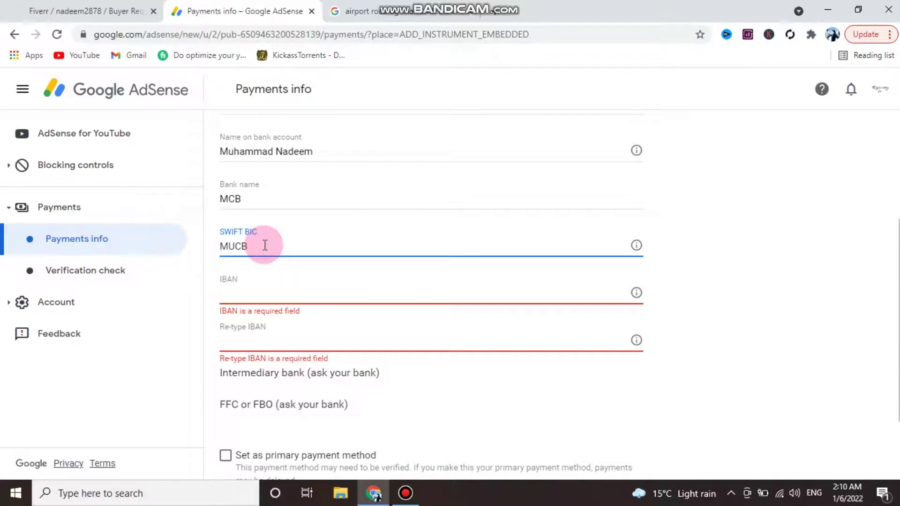
pyautogui.press('BackSpace')
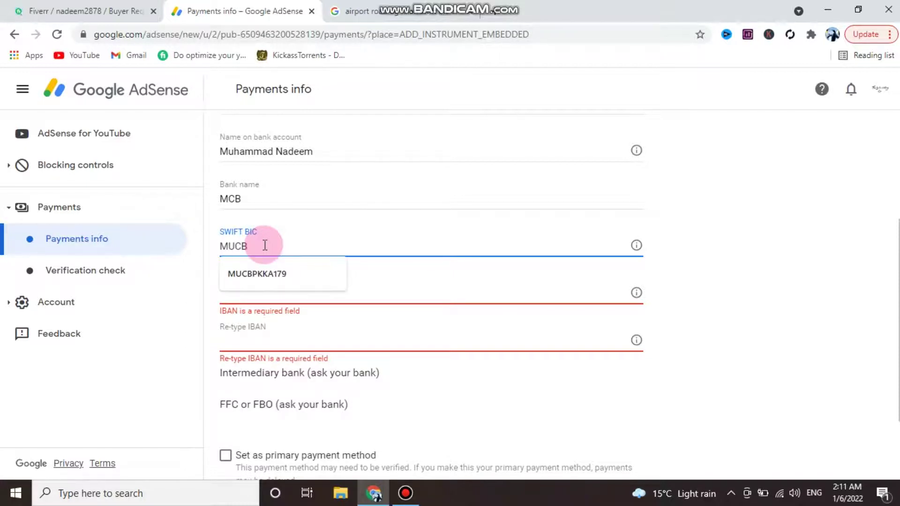
pyautogui.click(266, 245)
pyautogui.write('PKKA')
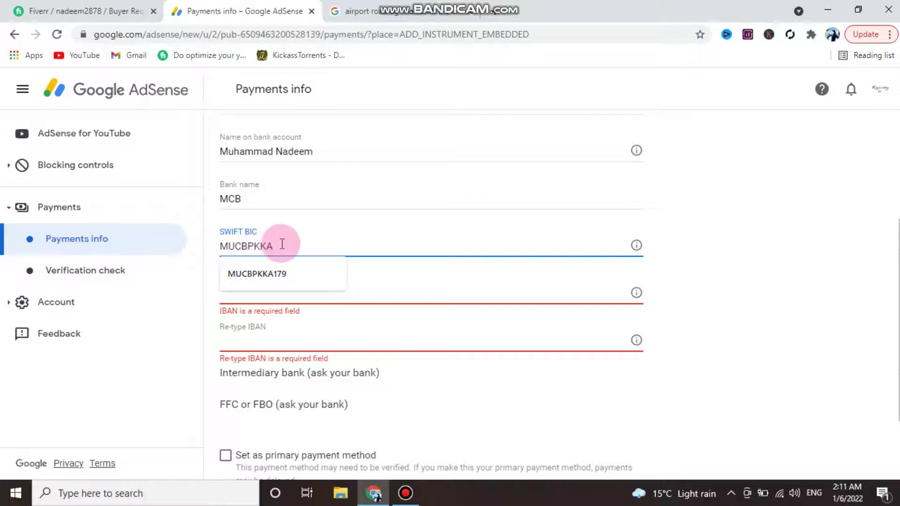
pyautogui.press('Escape')
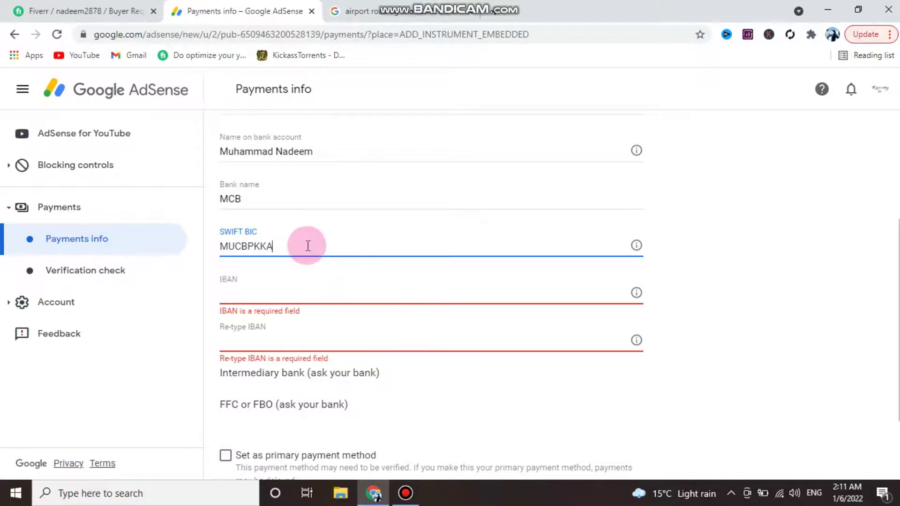
# - Check the branch code 179 in the search results and complete the SWIFT BIC as MUCBPKKA179
pyautogui.click(349, 11)
pyautogui.scroll(5, 336, 190)
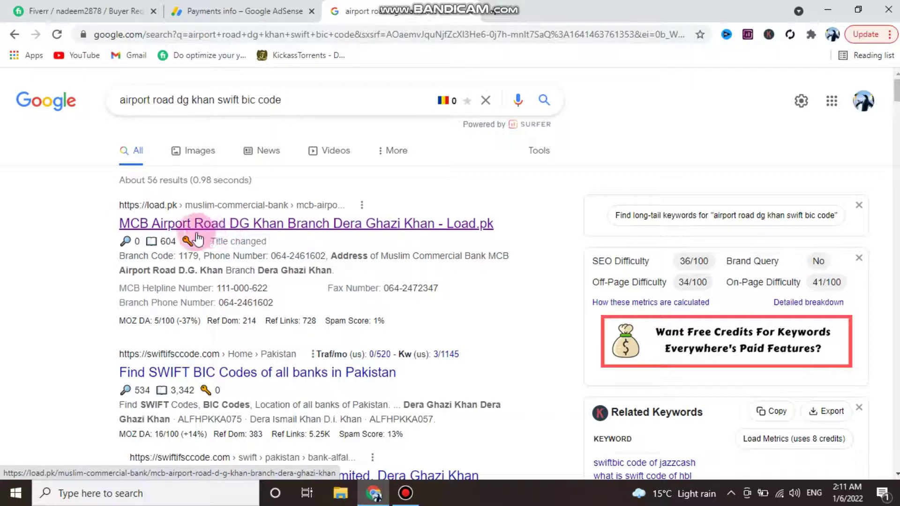
pyautogui.doubleClick(180, 254)
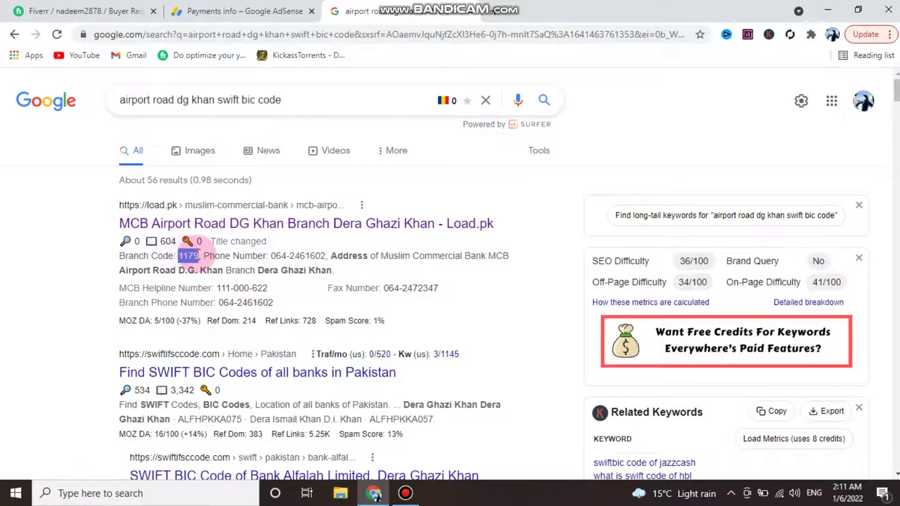
pyautogui.click(208, 14)
pyautogui.click(291, 247)
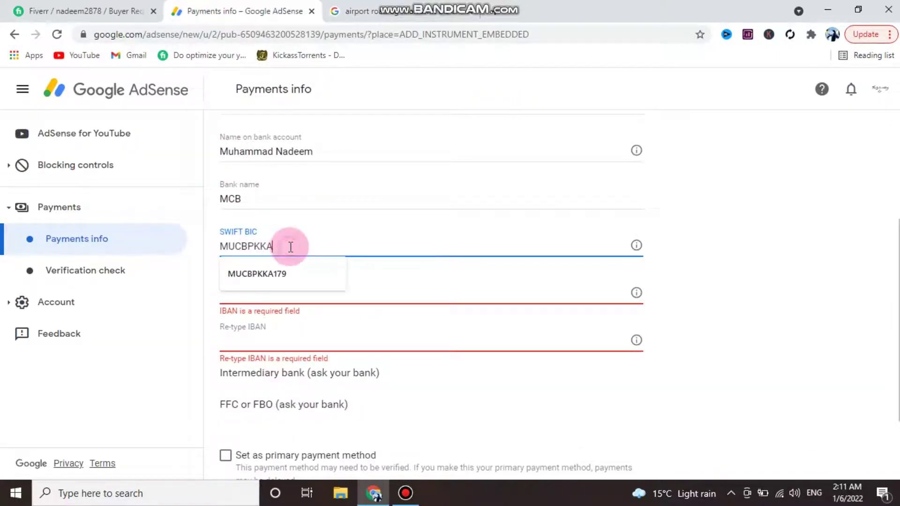
pyautogui.write('179')
pyautogui.press('Tab')
# - Review the SWIFT BIC's MUCB and PKKA parts, then move into the IBAN field
pyautogui.click(345, 264)
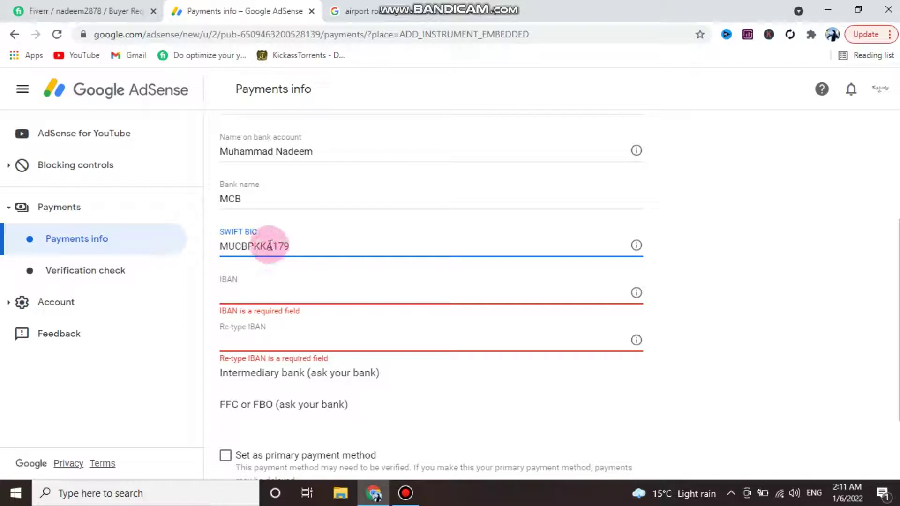
pyautogui.moveTo(271, 246); pyautogui.dragTo(221, 246)
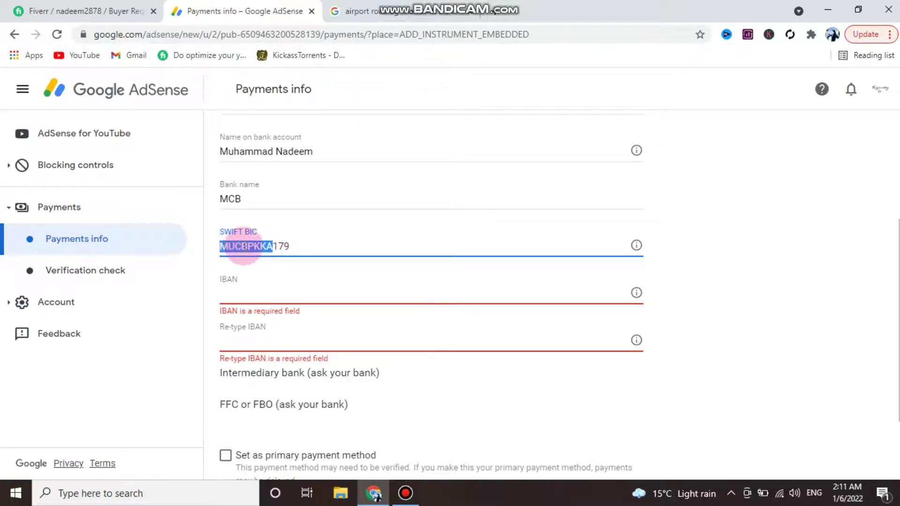
pyautogui.click(248, 246)
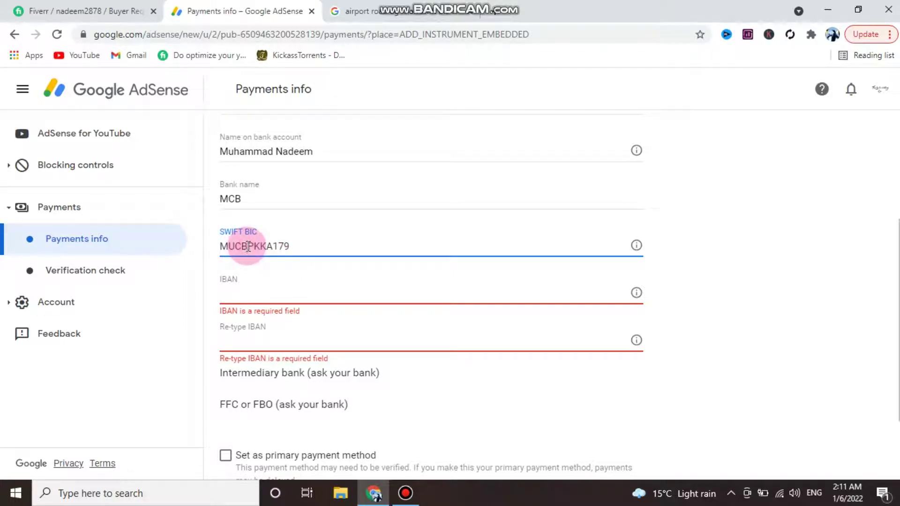
pyautogui.moveTo(248, 246); pyautogui.dragTo(271, 244)
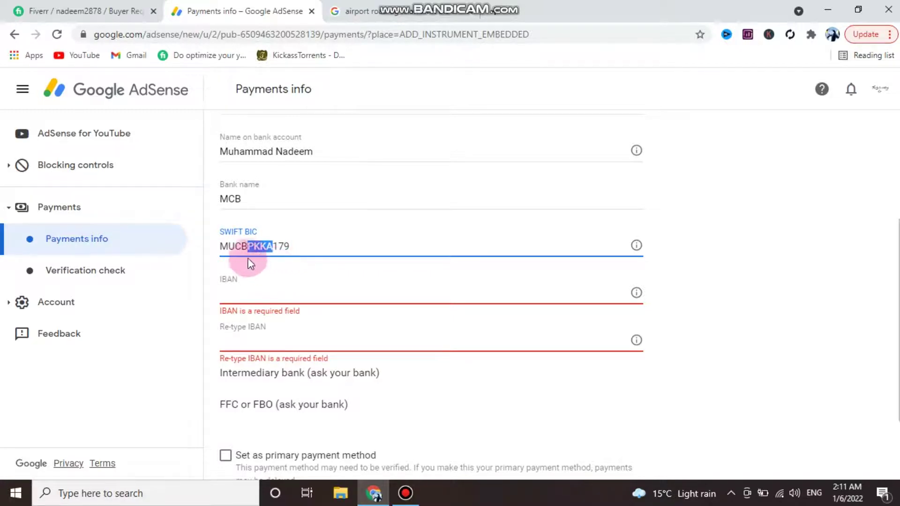
pyautogui.click(229, 247)
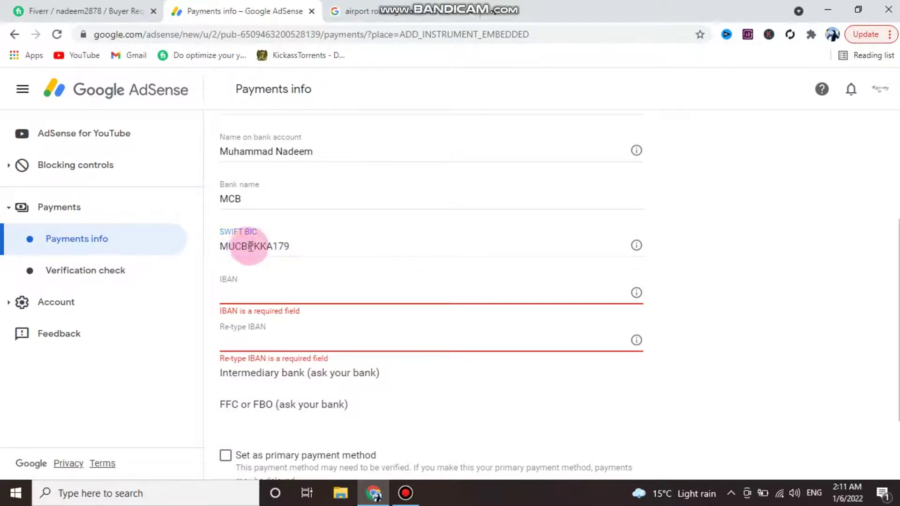
pyautogui.moveTo(247, 246); pyautogui.dragTo(218, 245)
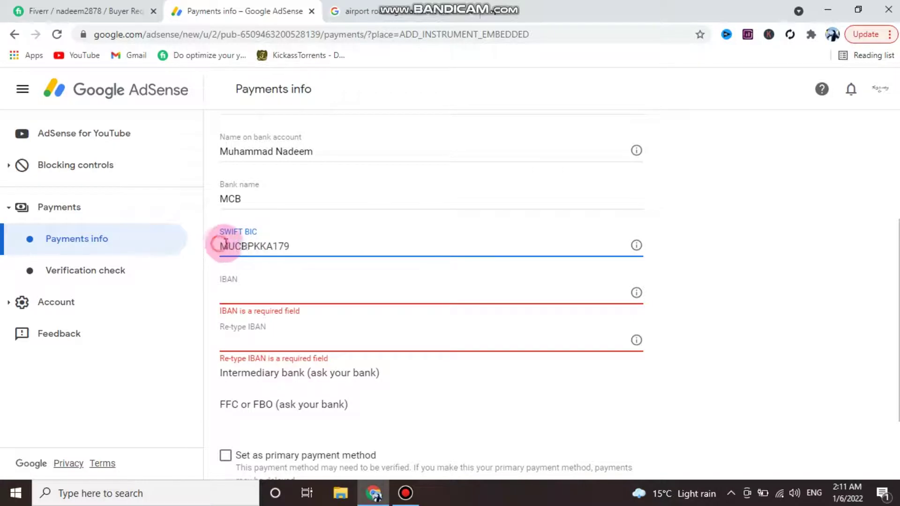
pyautogui.click(235, 245)
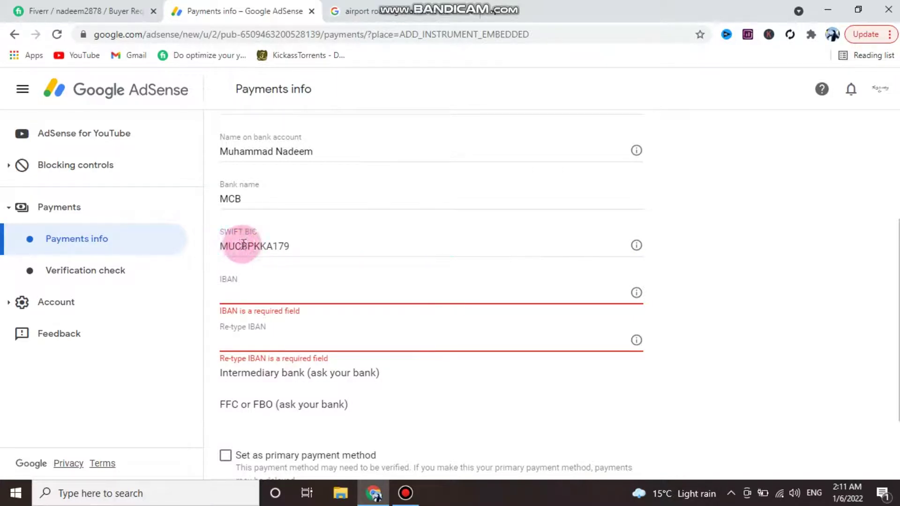
pyautogui.click(299, 247)
pyautogui.moveTo(298, 247); pyautogui.dragTo(282, 243)
pyautogui.click(223, 247)
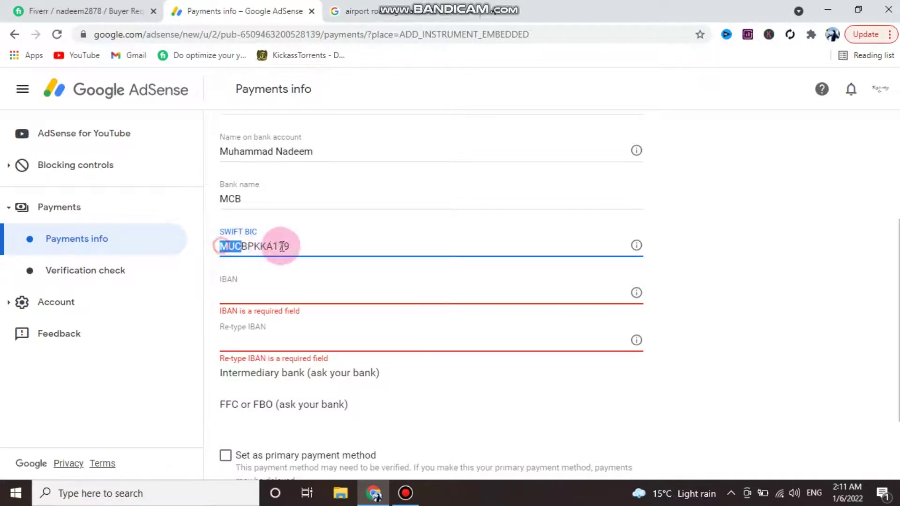
pyautogui.scroll(-1, 261, 267)
pyautogui.click(237, 232)
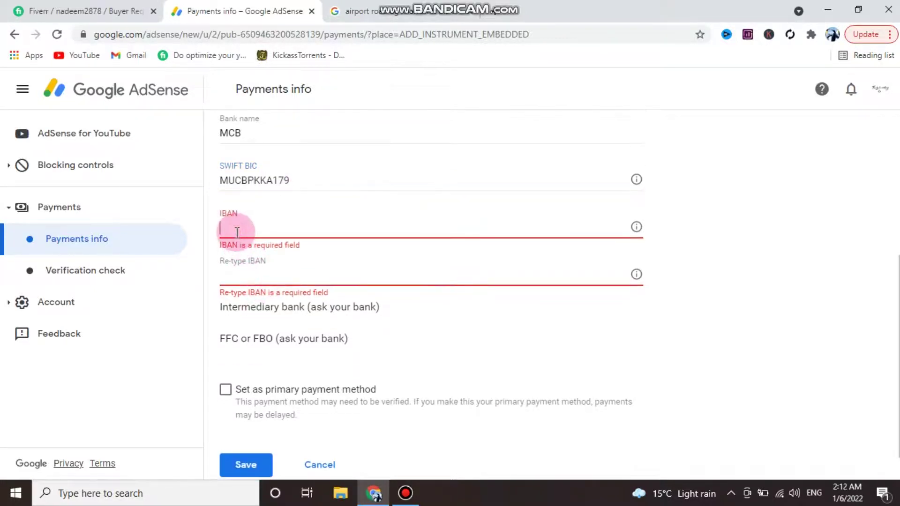
pyautogui.click(347, 10)
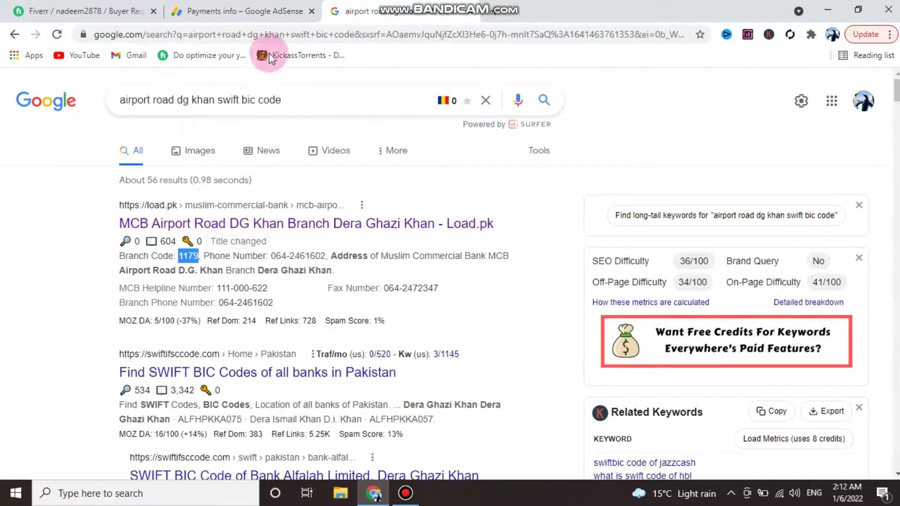
# - Open load.pk's MCB Airport Road DG Khan page and study its IBAN parts: PK, 24, MUCB, account number
pyautogui.click(11, 35)
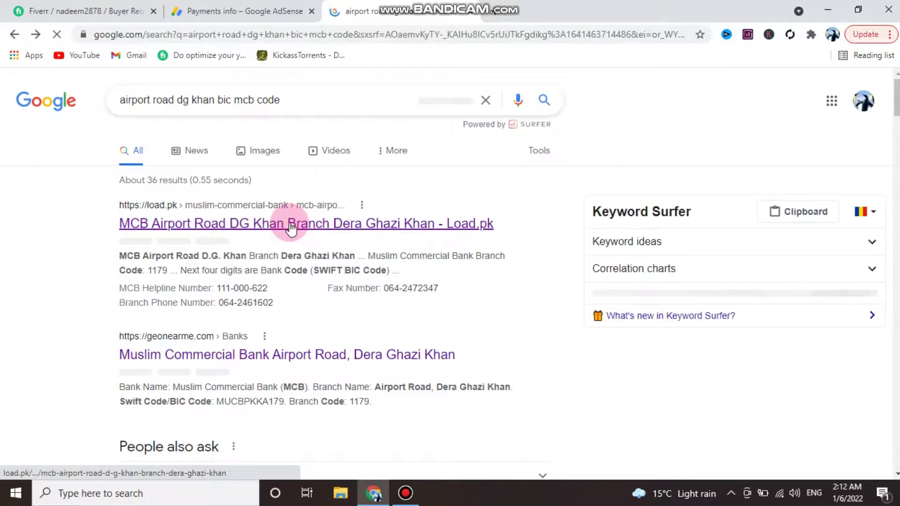
pyautogui.click(291, 226)
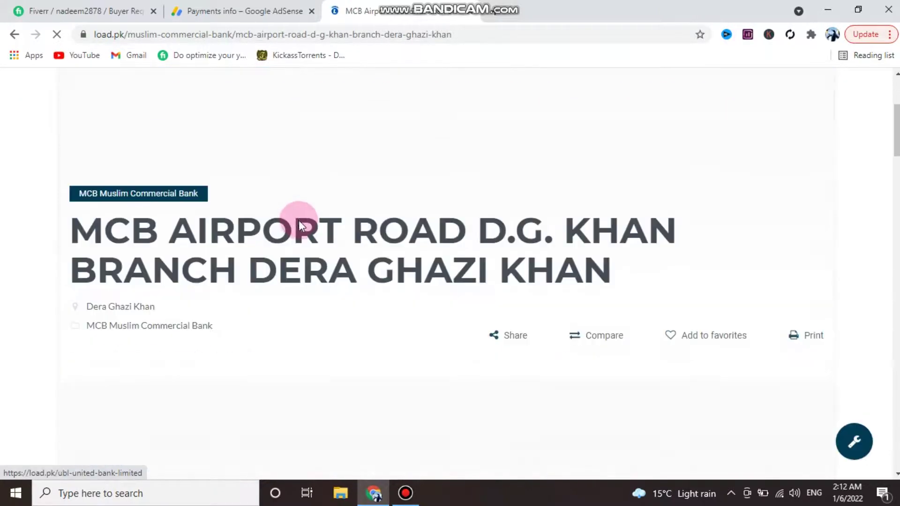
pyautogui.scroll(-12, 300, 219)
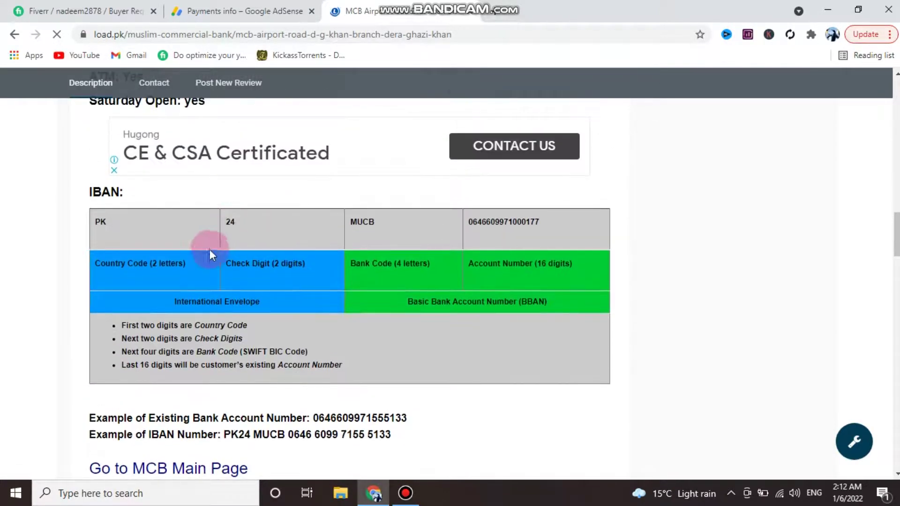
pyautogui.moveTo(96, 221); pyautogui.dragTo(128, 224)
pyautogui.doubleClick(231, 222)
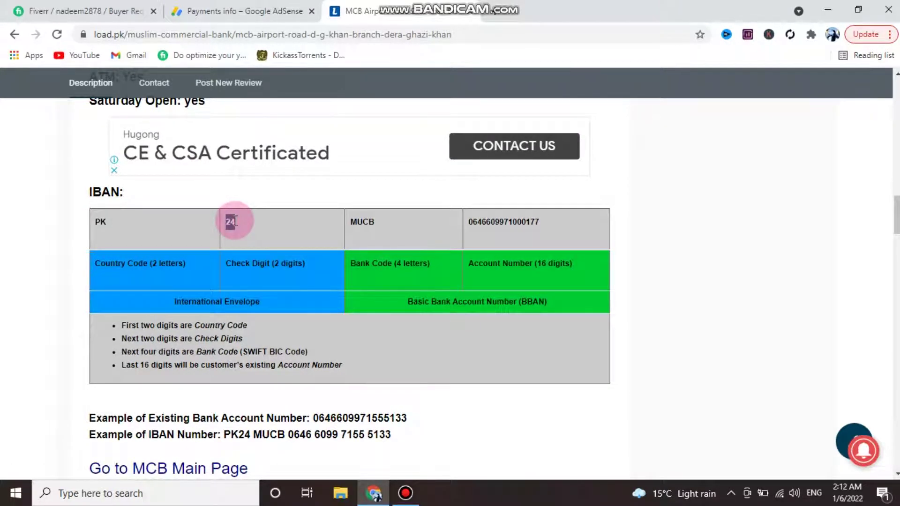
pyautogui.doubleClick(353, 222)
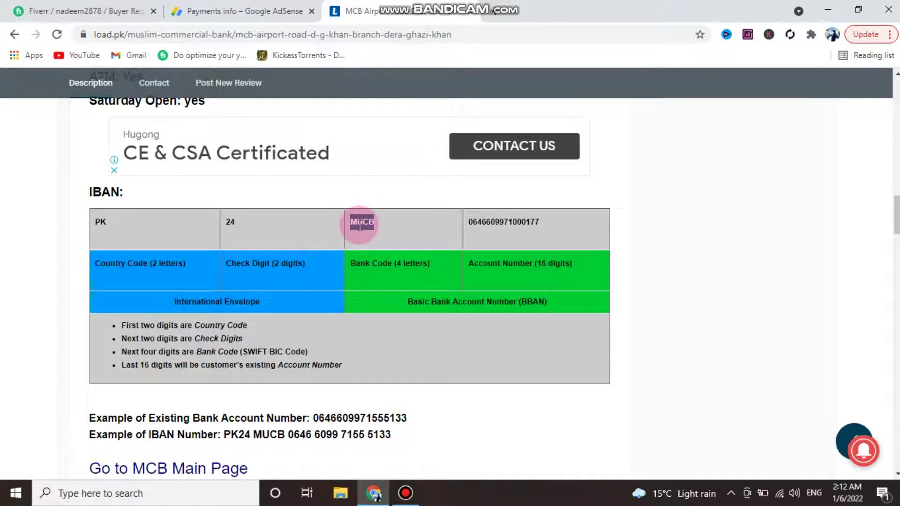
pyautogui.moveTo(352, 222); pyautogui.dragTo(357, 223)
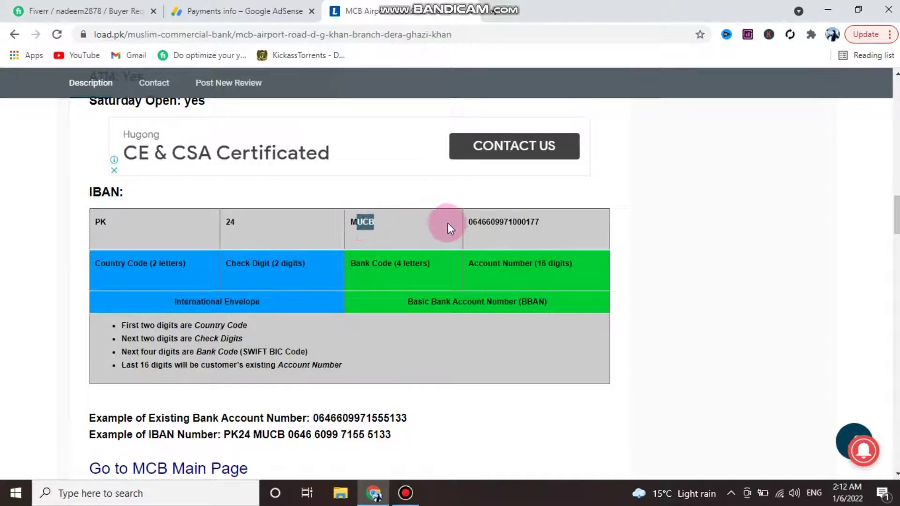
pyautogui.moveTo(470, 225); pyautogui.dragTo(544, 224)
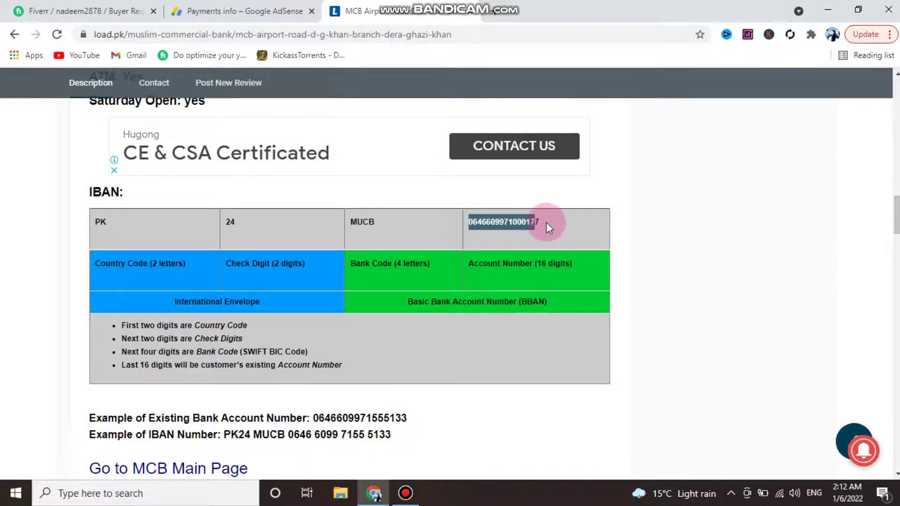
pyautogui.click(242, 10)
# - Type the IBAN beginning PK24 MUCB followed by the account digits, with the page zoomed to 90%
pyautogui.click(267, 220)
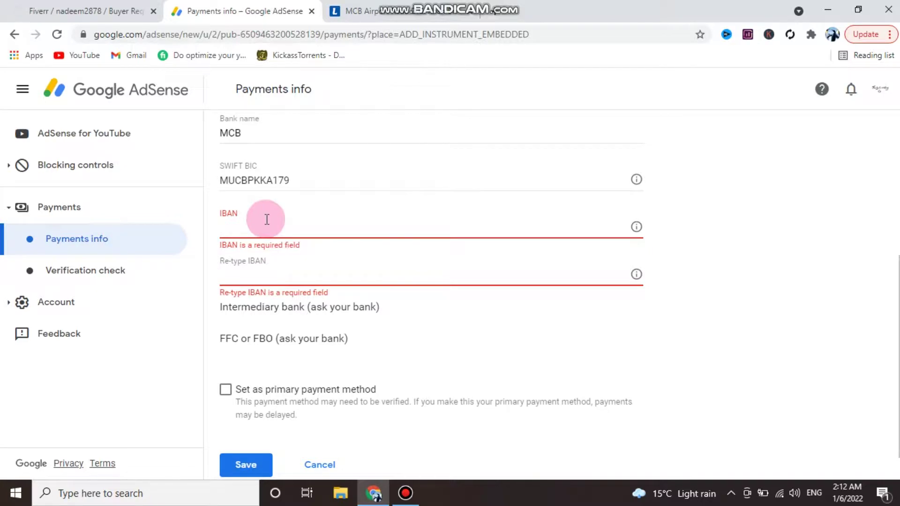
pyautogui.write('pk')
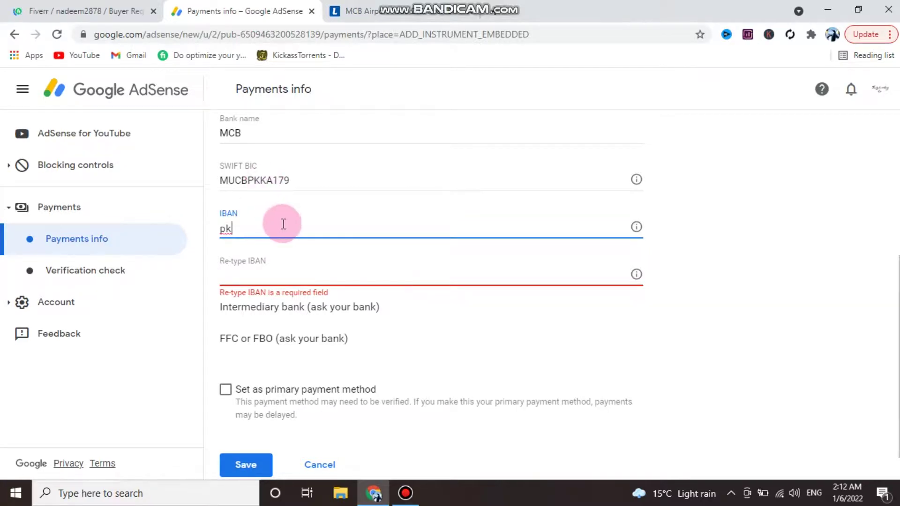
pyautogui.write('24')
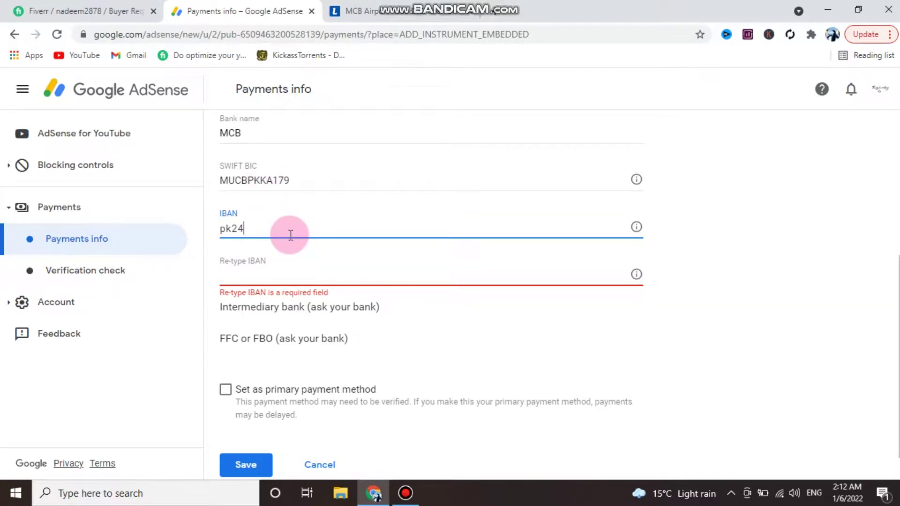
pyautogui.hotkey('ctrl', '-')
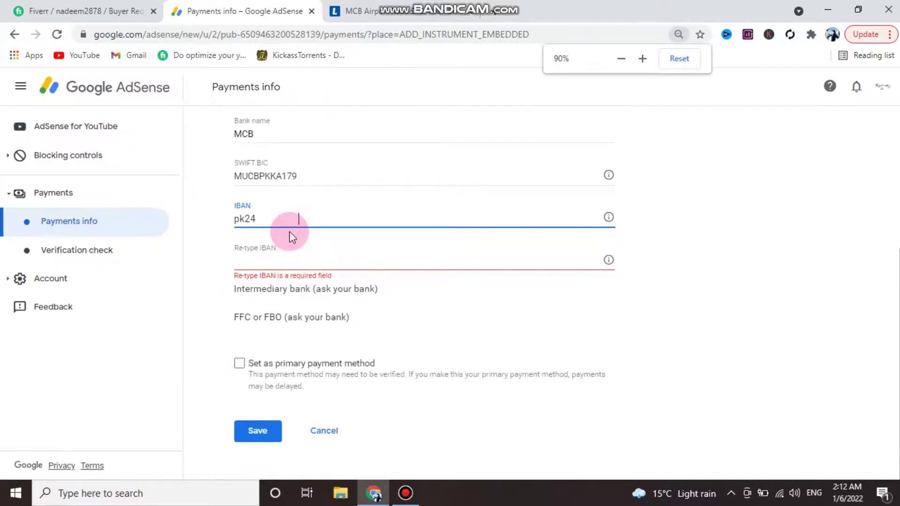
pyautogui.press('BackSpace')
pyautogui.press('BackSpace')
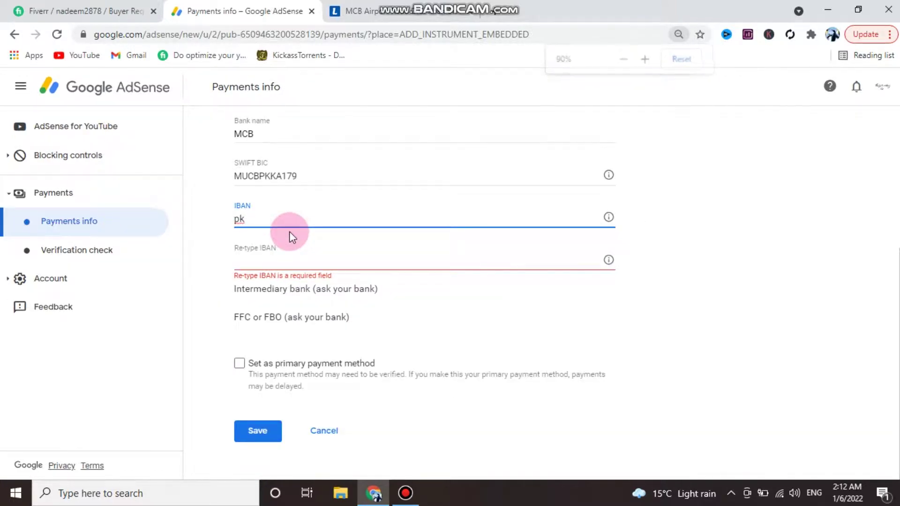
pyautogui.rightClick(290, 232)
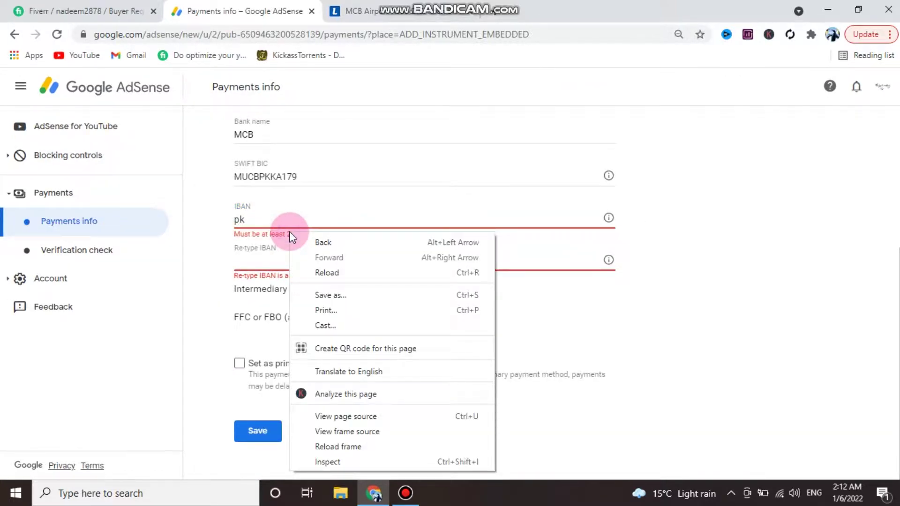
pyautogui.click(286, 222)
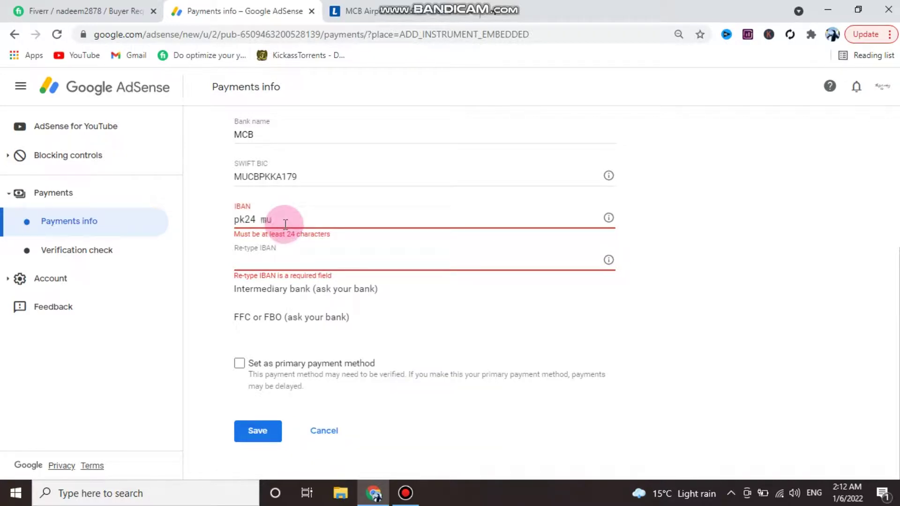
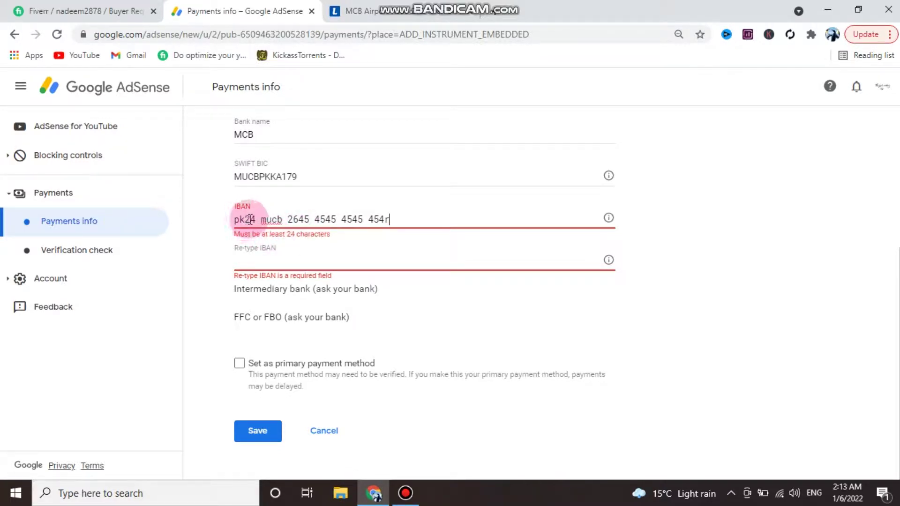
# - Compare the IBAN's bank code and digit groups against the SWIFT BIC's trailing 179
pyautogui.doubleClick(273, 218)
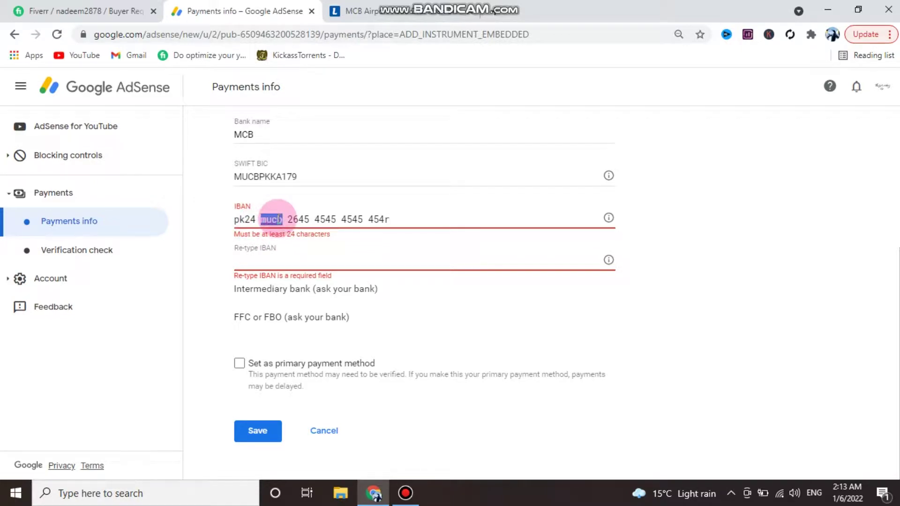
pyautogui.moveTo(288, 219); pyautogui.dragTo(383, 217)
pyautogui.scroll(1, 383, 226)
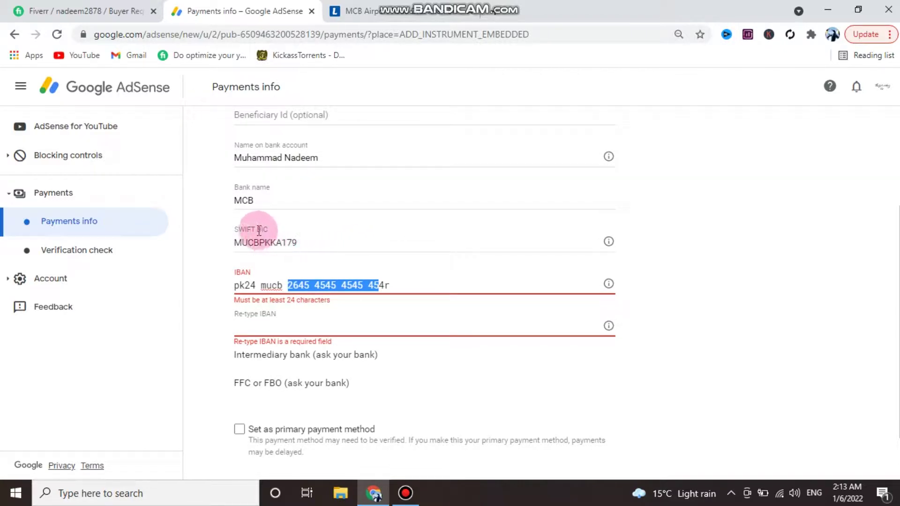
pyautogui.moveTo(282, 242); pyautogui.dragTo(302, 243)
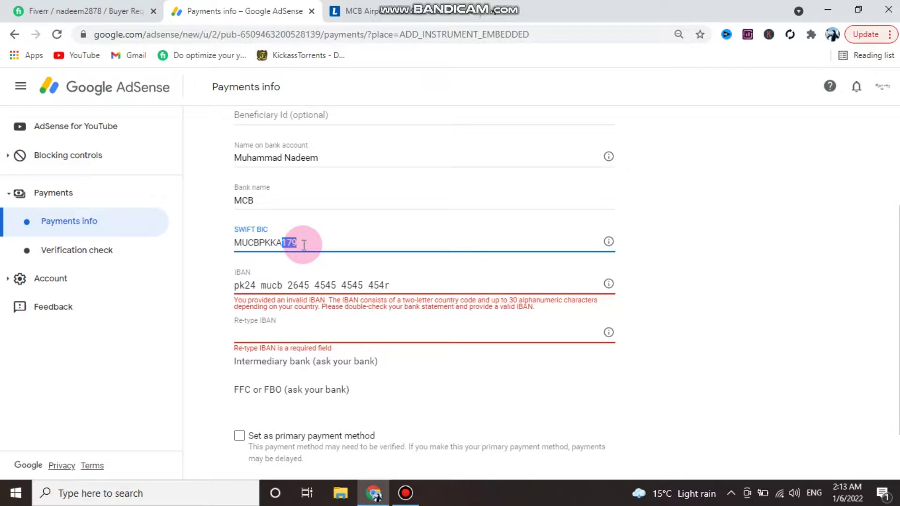
pyautogui.scroll(-2, 304, 245)
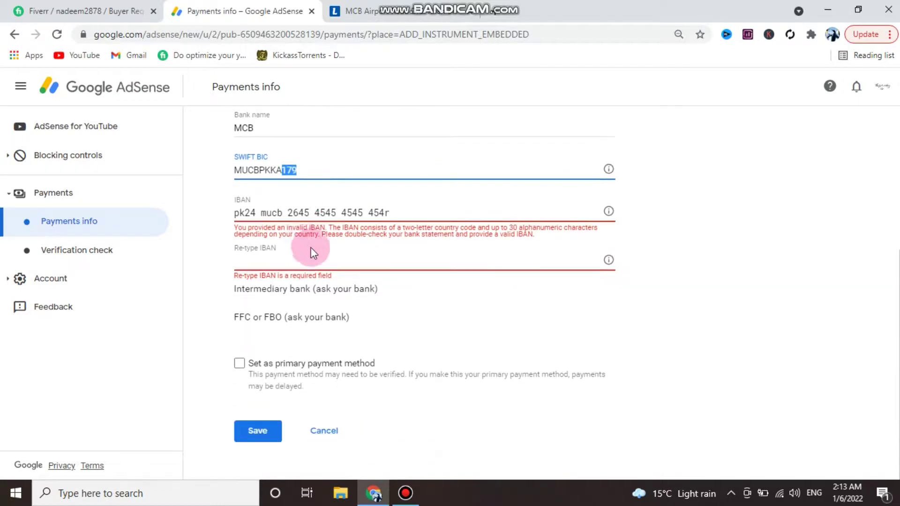
# - Review the entered IBAN by selecting its text after the country prefix, then deselecting it
pyautogui.click(298, 261)
pyautogui.scroll(3, 298, 263)
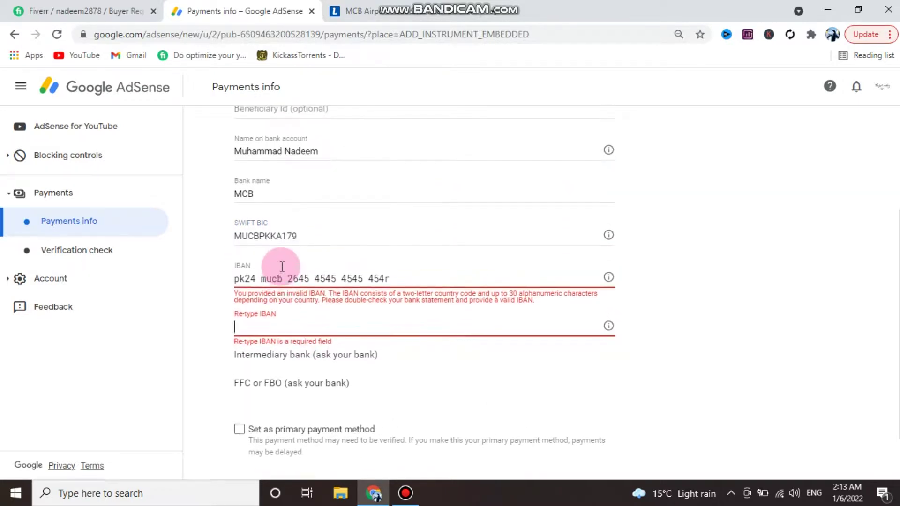
pyautogui.scroll(-1, 298, 247)
pyautogui.scroll(-2, 299, 247)
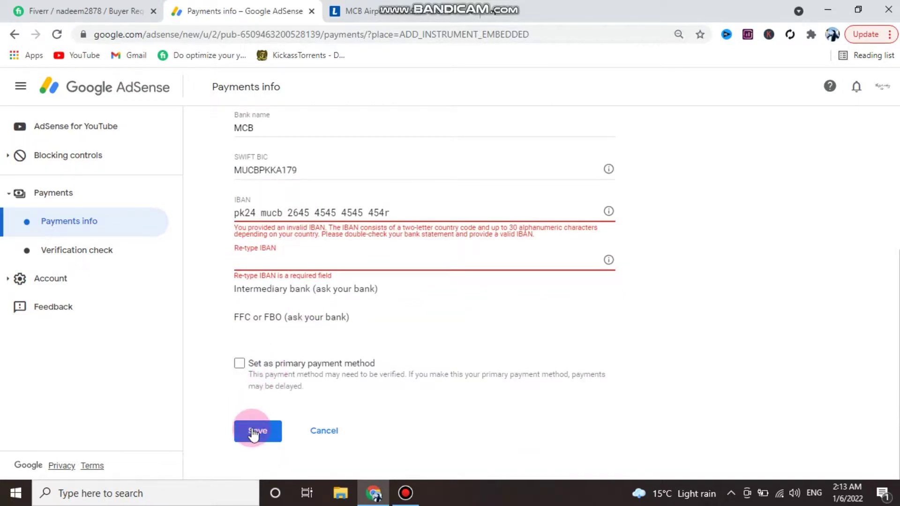
pyautogui.scroll(2, 356, 347)
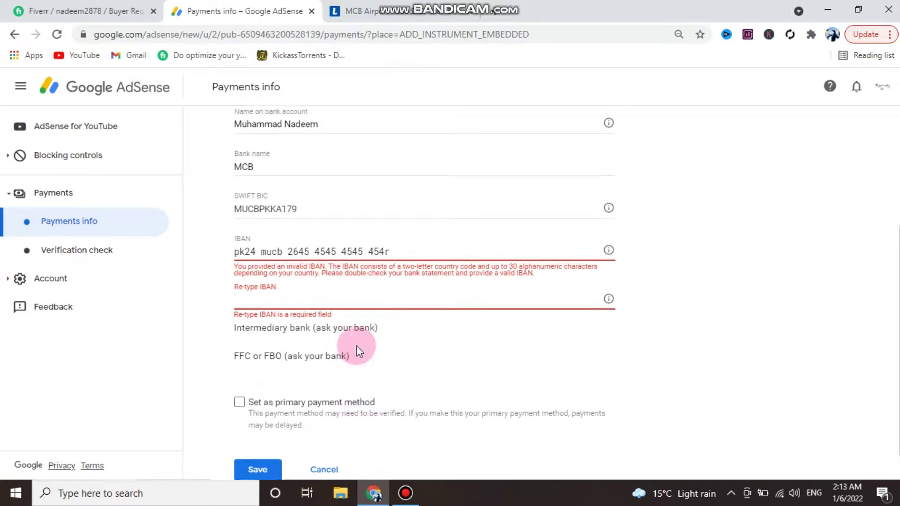
pyautogui.scroll(1, 356, 347)
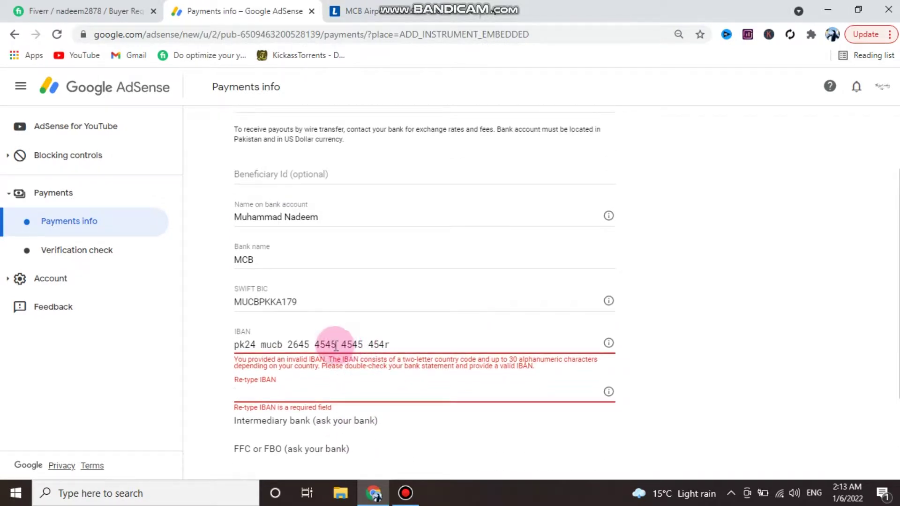
pyautogui.click(393, 312)
pyautogui.moveTo(365, 346); pyautogui.dragTo(245, 344)
pyautogui.click(238, 344)
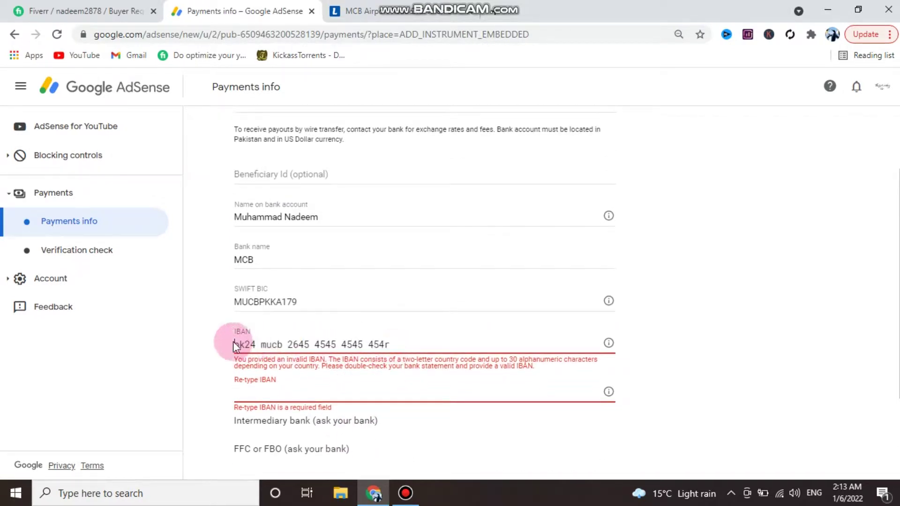
# - Move MUCB in the SWIFT BIC to follow PK, so it reads PKMUC179BKA
pyautogui.click(253, 299)
pyautogui.moveTo(257, 299); pyautogui.dragTo(281, 322)
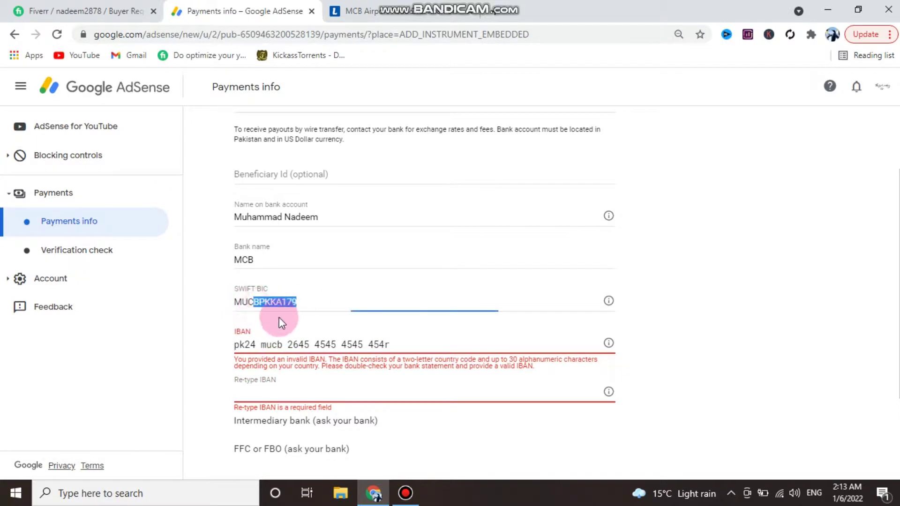
pyautogui.click(256, 345)
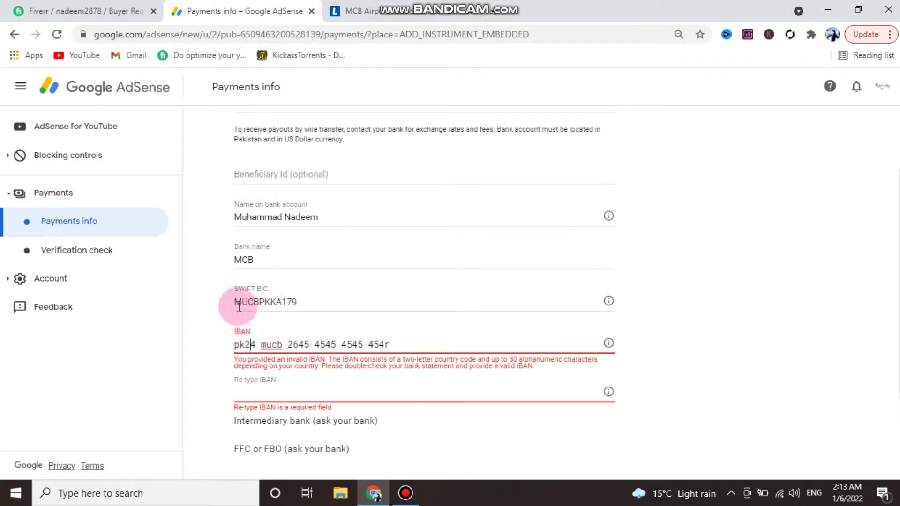
pyautogui.moveTo(239, 303); pyautogui.dragTo(260, 302)
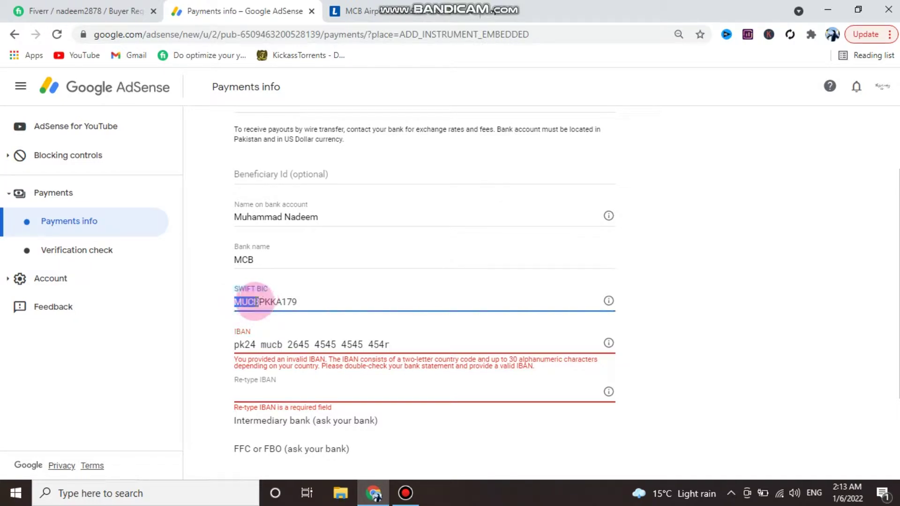
pyautogui.moveTo(270, 302); pyautogui.dragTo(301, 301)
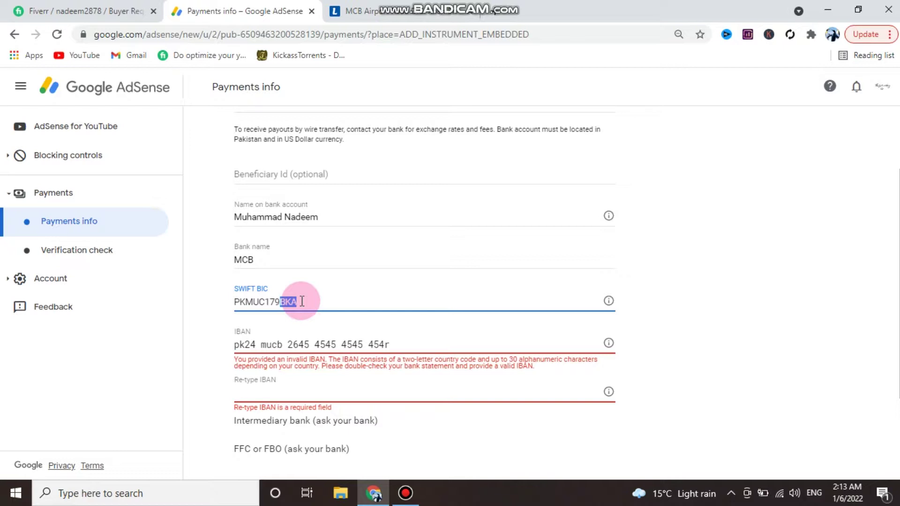
# - Select the IBAN's prefix, bank code and digit groups, then attempt to save the wire-transfer details
pyautogui.scroll(-1, 283, 343)
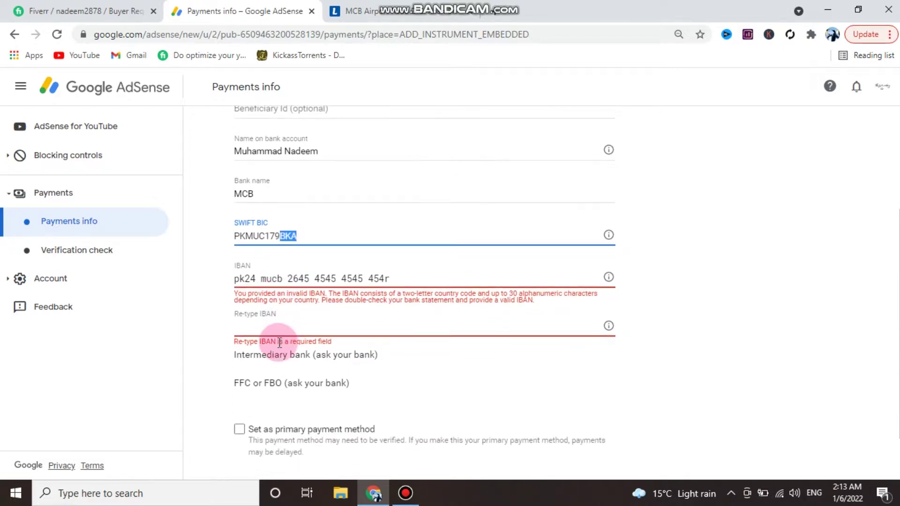
pyautogui.doubleClick(257, 282)
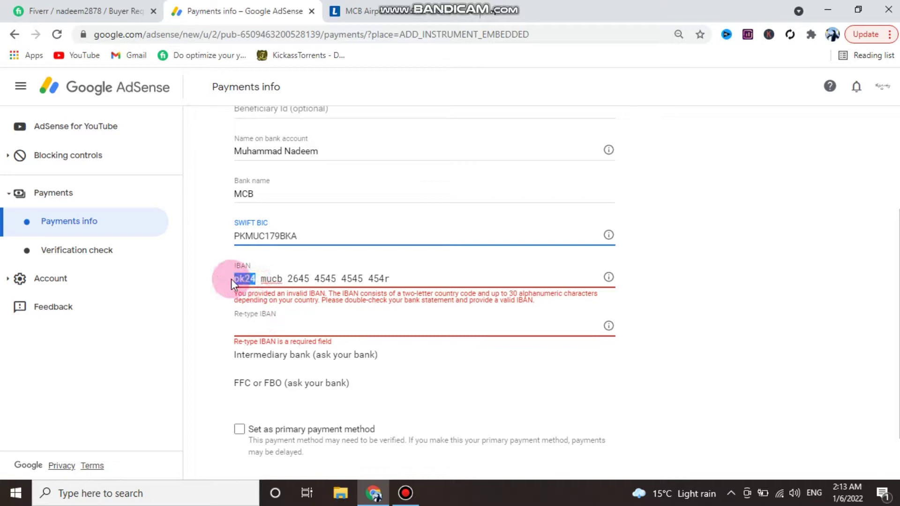
pyautogui.doubleClick(265, 279)
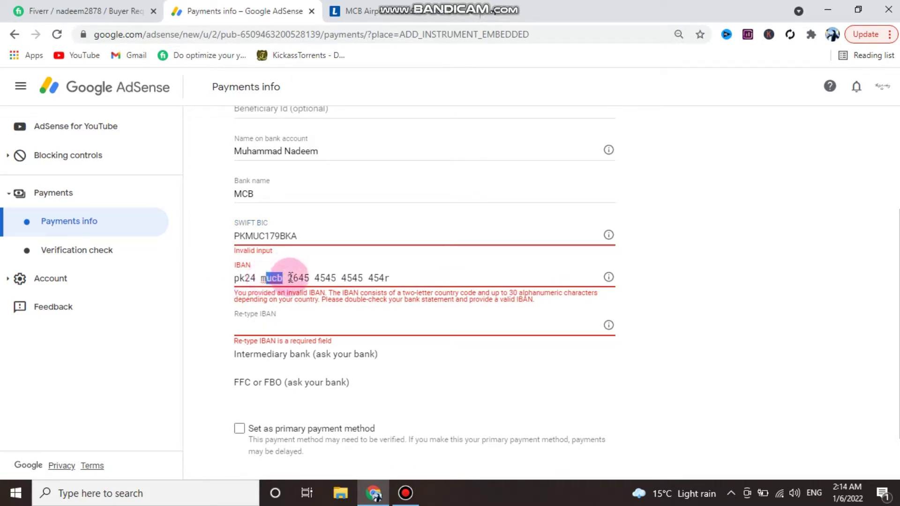
pyautogui.moveTo(293, 278); pyautogui.dragTo(395, 272)
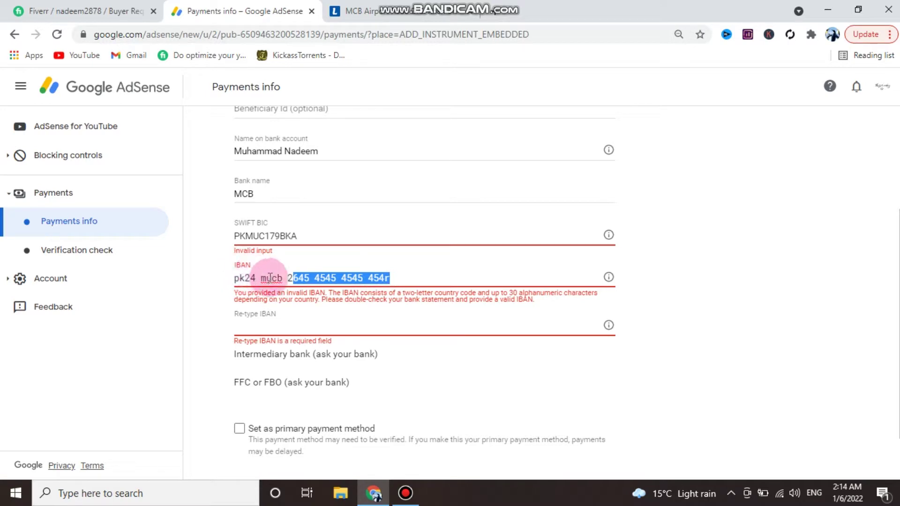
pyautogui.scroll(-1, 263, 304)
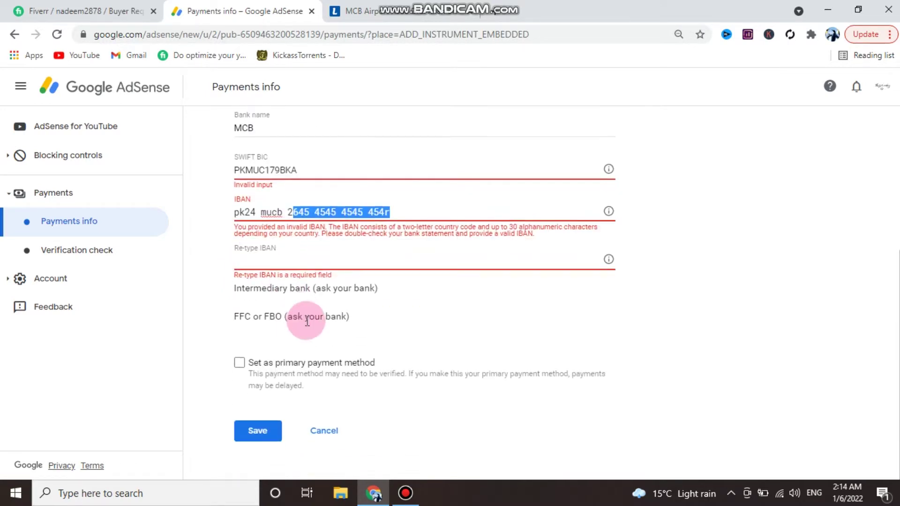
pyautogui.click(258, 430)
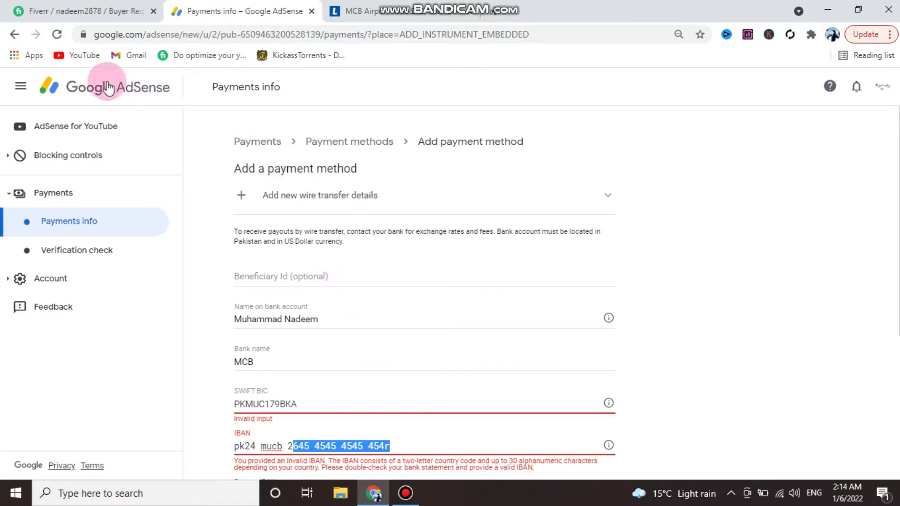
# - Go back from the unsaved wire-transfer form to the Payments > Payment methods page
pyautogui.click(13, 33)
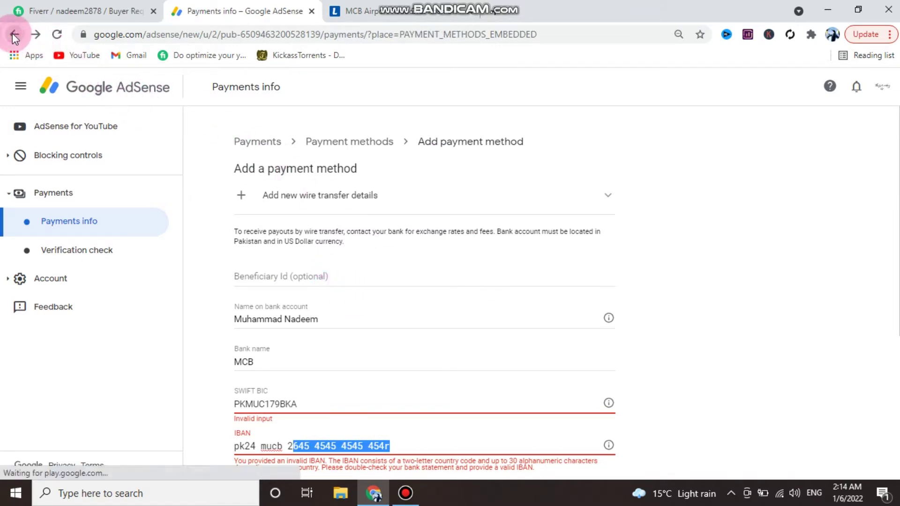